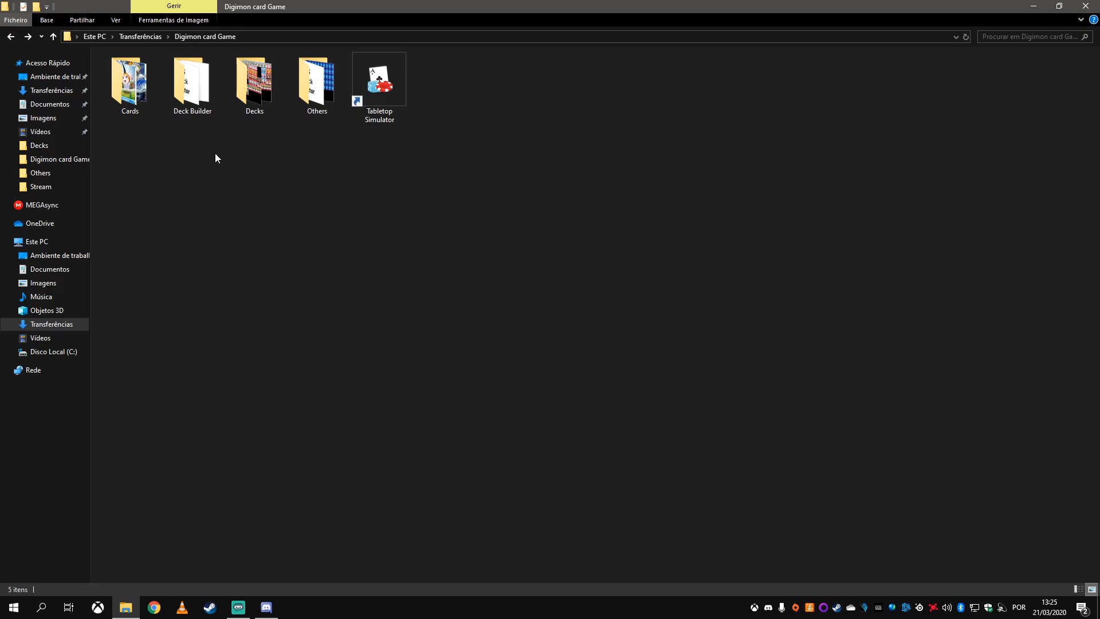
# Launch TTS-Deck-Editor from the Deck Builder folder and agree to open .tsdb files with it
pyautogui.click(197, 92)
pyautogui.doubleClick(197, 91)
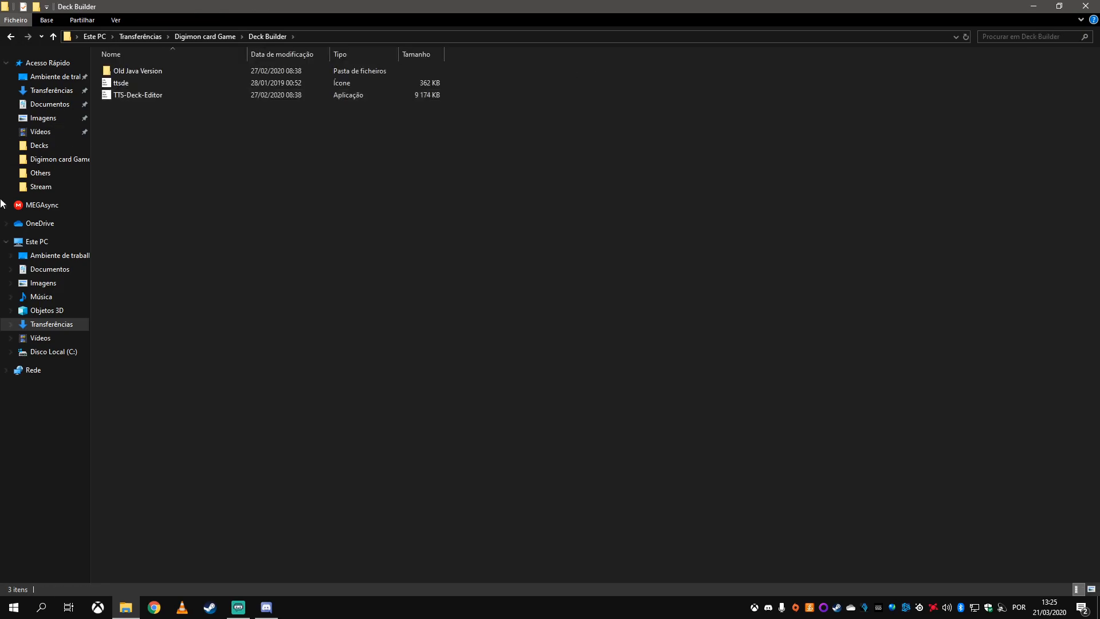
pyautogui.doubleClick(139, 97)
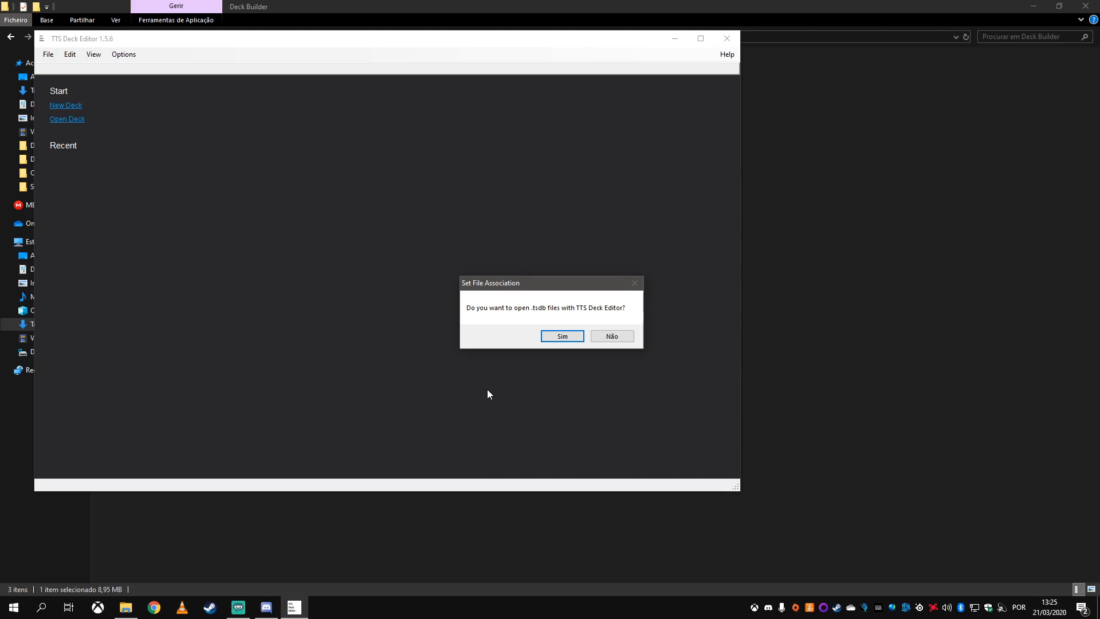
pyautogui.click(562, 337)
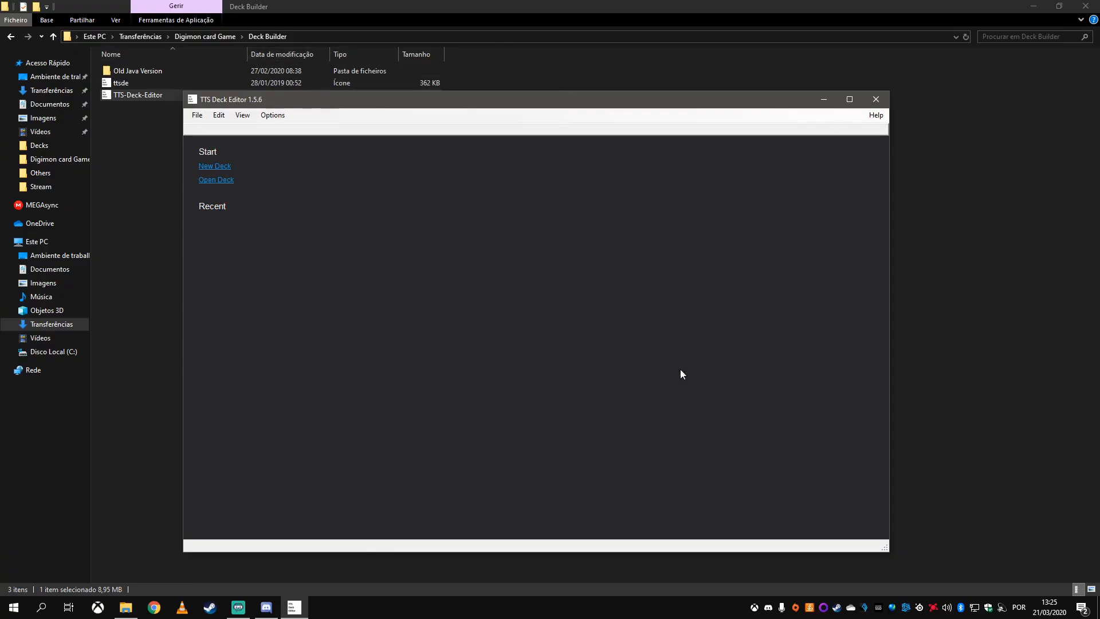
# Create a new deck 10 cards wide and 7 high, and move the editor window clear of the folder listing
pyautogui.click(197, 115)
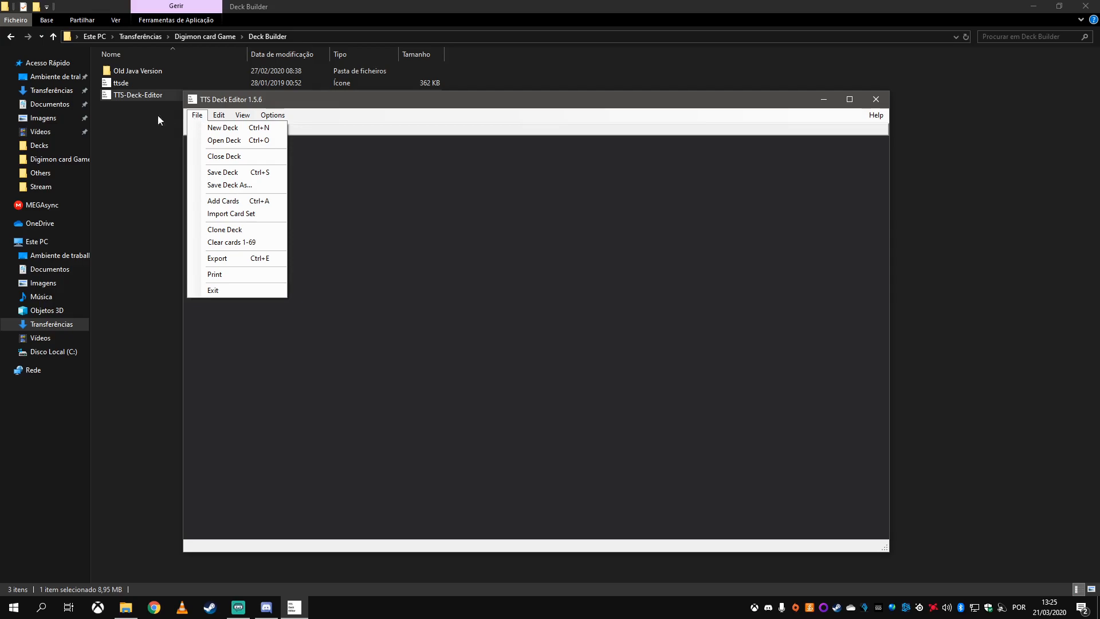
pyautogui.click(219, 136)
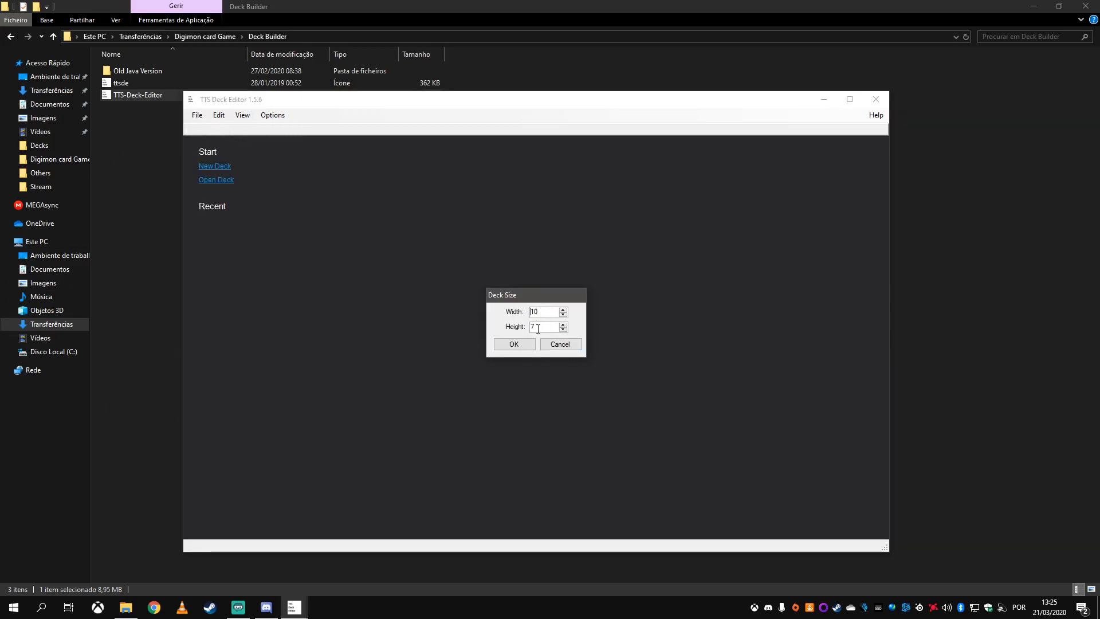
pyautogui.click(527, 346)
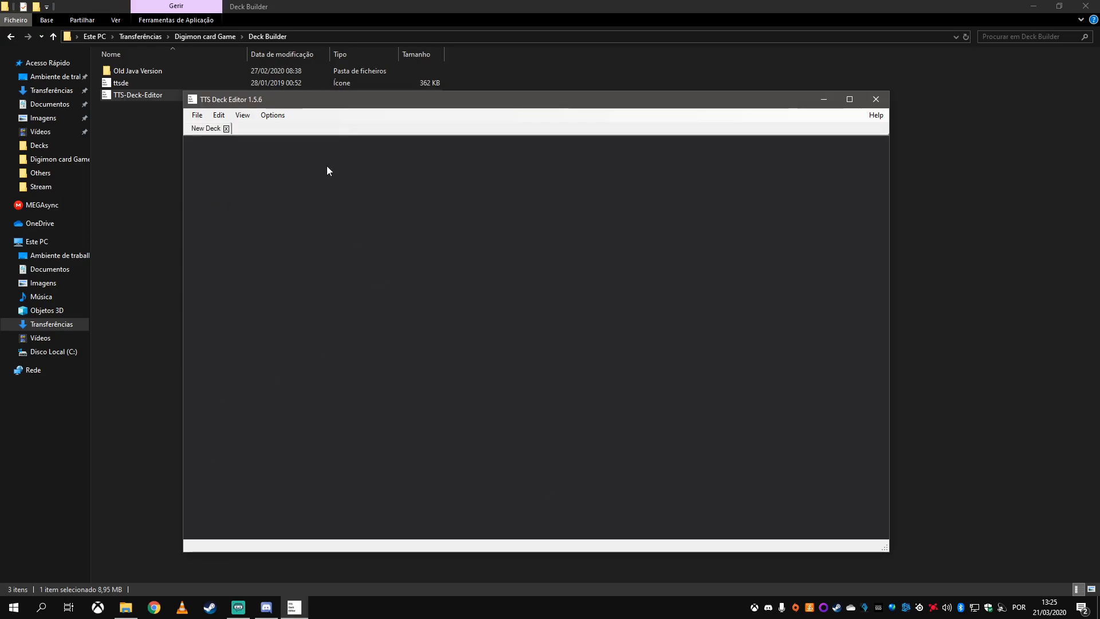
pyautogui.moveTo(365, 102); pyautogui.dragTo(550, 95)
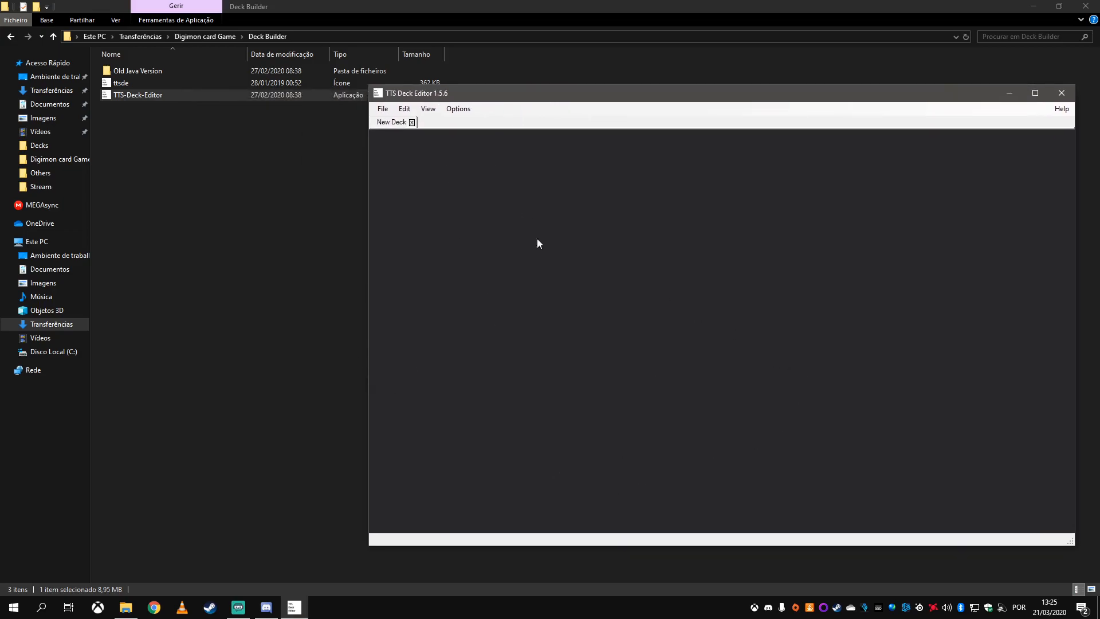
# Open the Cards folder of Digimon card Game and place card P-004 in the first slot of the new deck
pyautogui.click(223, 36)
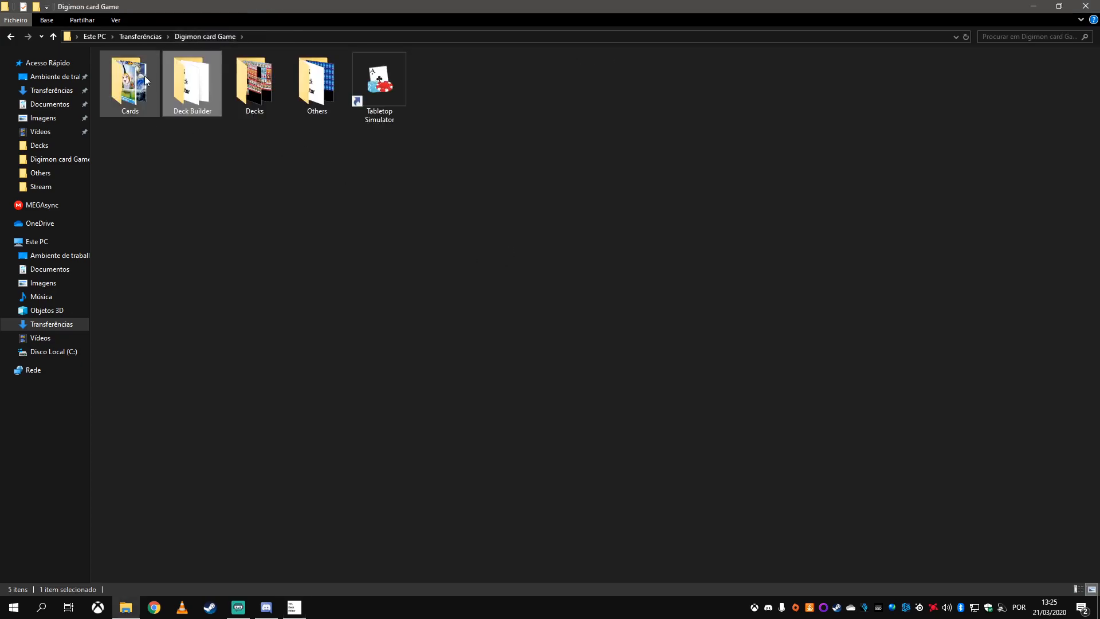
pyautogui.click(294, 608)
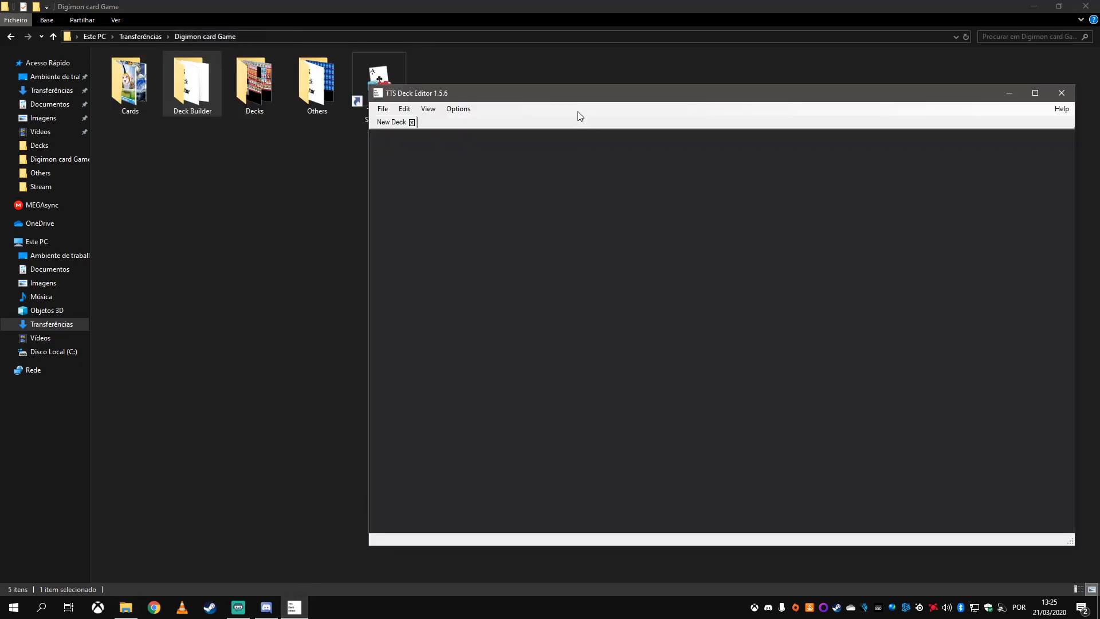
pyautogui.doubleClick(152, 70)
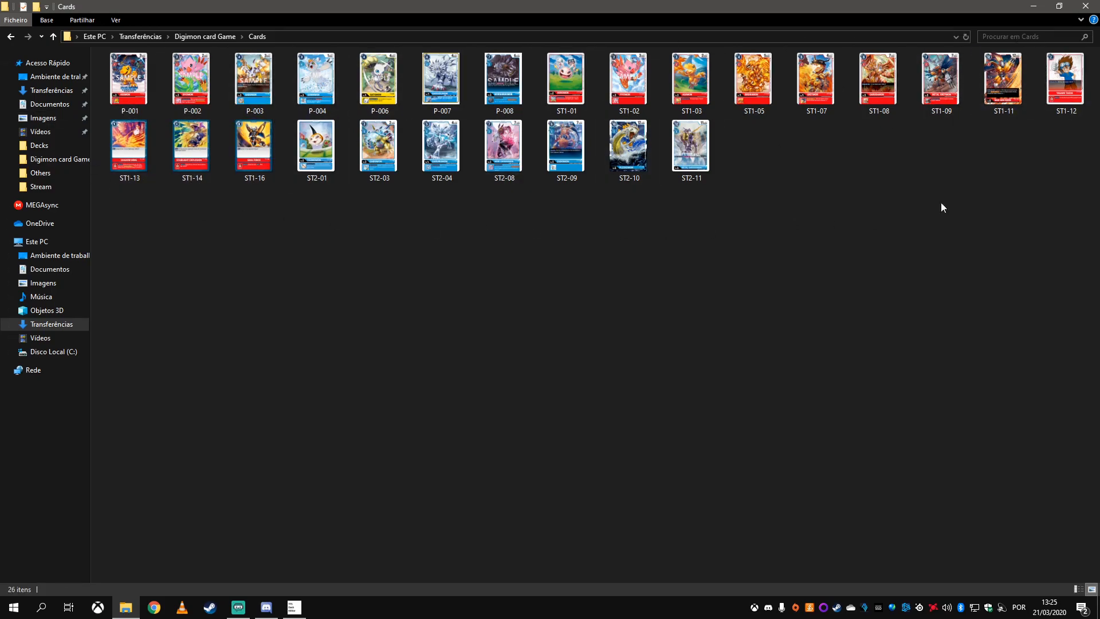
pyautogui.click(306, 608)
pyautogui.moveTo(315, 81); pyautogui.dragTo(415, 179)
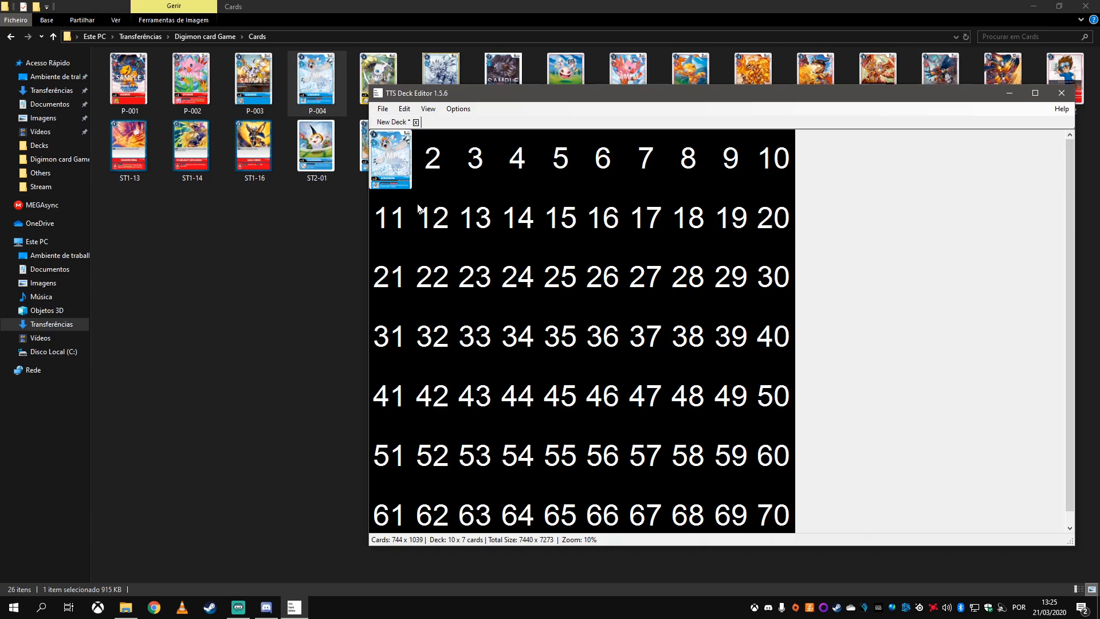
# Copy the P-004 card from slot 1 into slots 2, 3 and 4 of the deck
pyautogui.click(785, 515)
pyautogui.moveTo(751, 100); pyautogui.dragTo(678, 159)
pyautogui.click(337, 242)
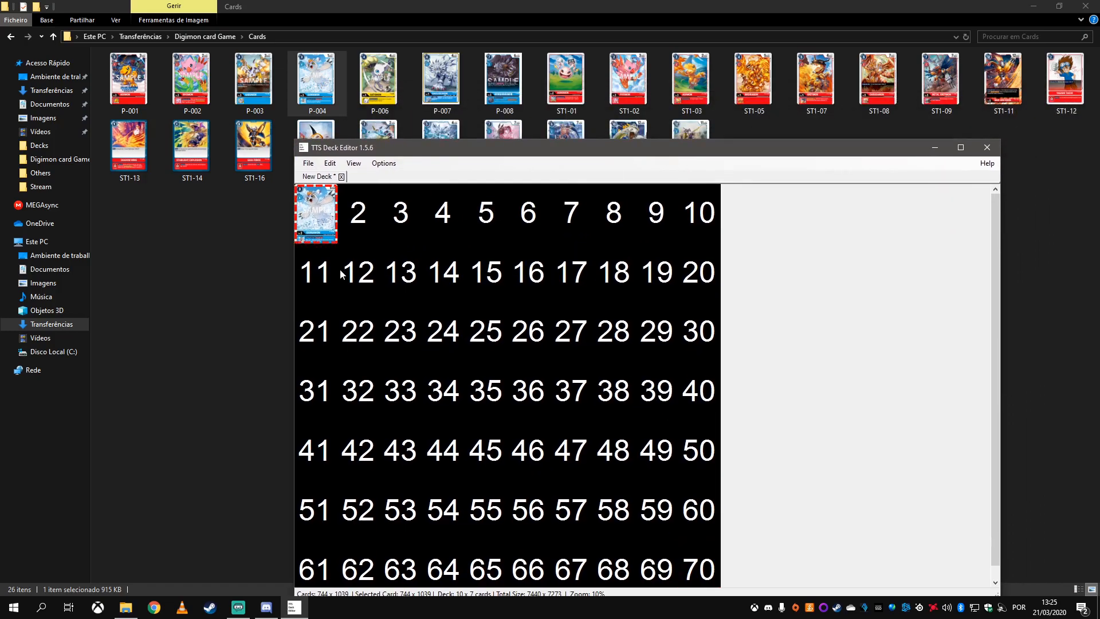
pyautogui.click(366, 215)
pyautogui.hotkey('ctrl', 'v')
pyautogui.click(415, 222)
pyautogui.hotkey('ctrl', 'v')
pyautogui.click(439, 222)
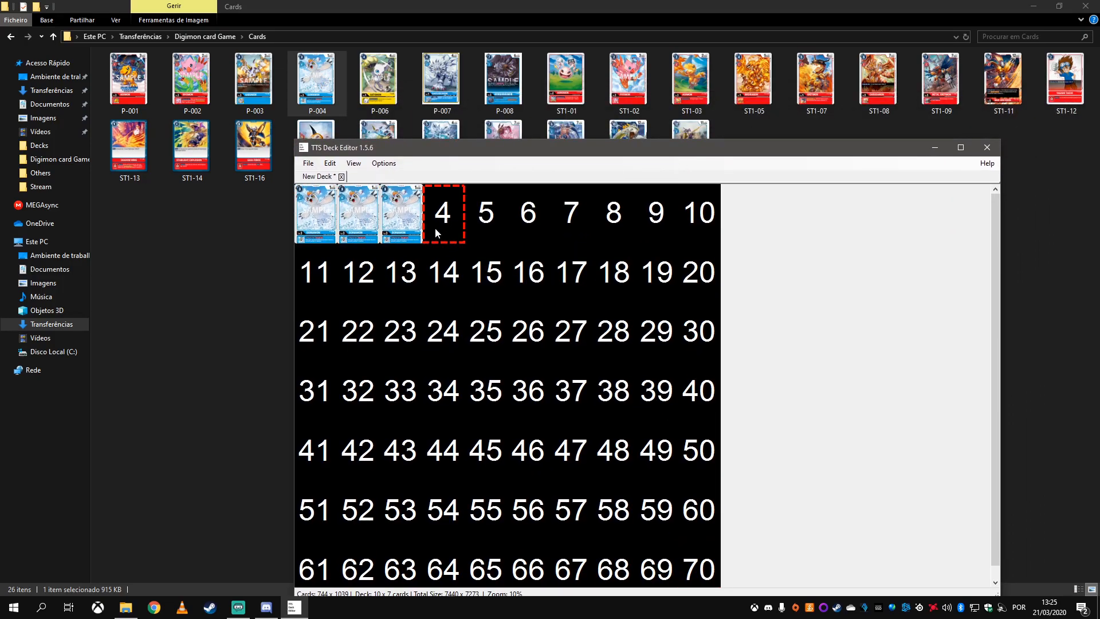
pyautogui.hotkey('ctrl', 'v')
# Add card P-006 to slot 5 of the deck
pyautogui.click(378, 80)
pyautogui.click(480, 214)
pyautogui.moveTo(481, 215); pyautogui.dragTo(479, 217)
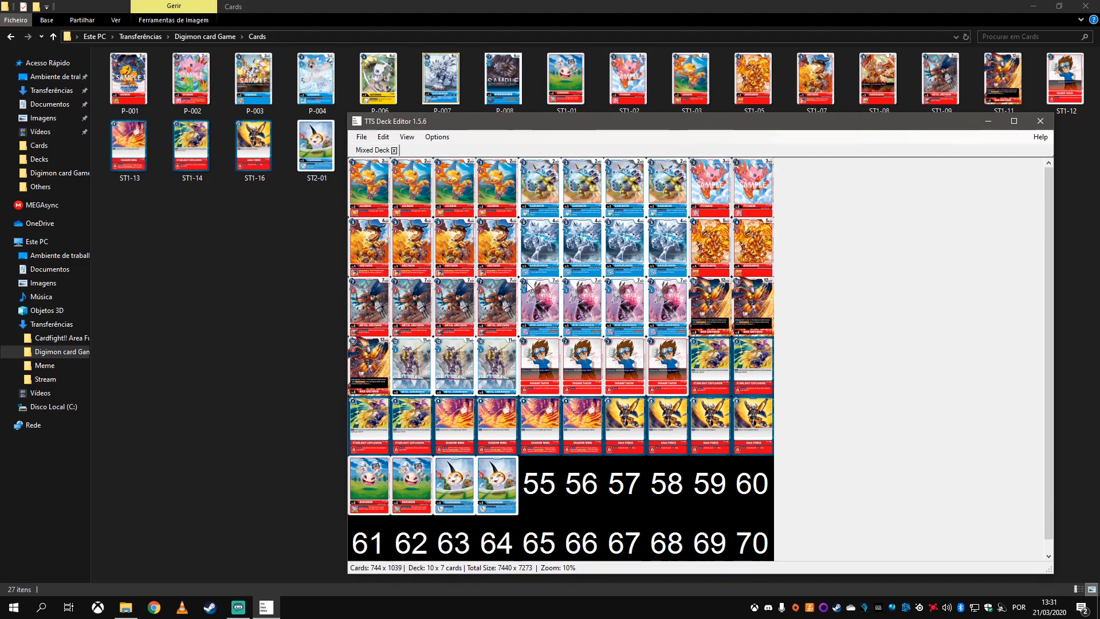
# Export the Mixed Deck with the maximum deck size limit and image upload left off
pyautogui.click(362, 137)
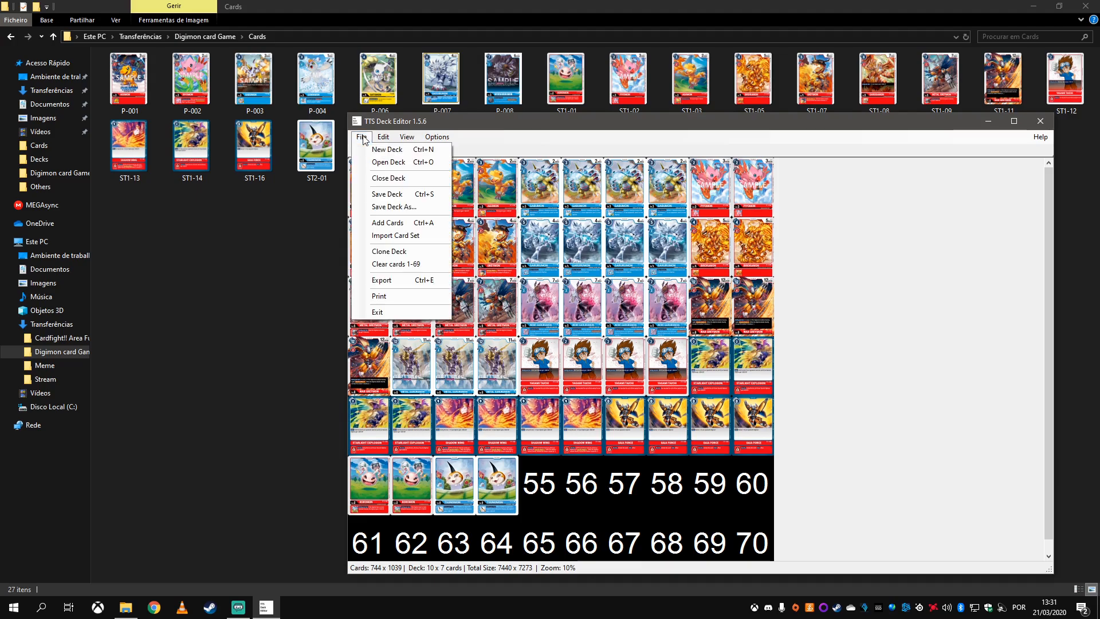
pyautogui.press('Right')
pyautogui.press('Left')
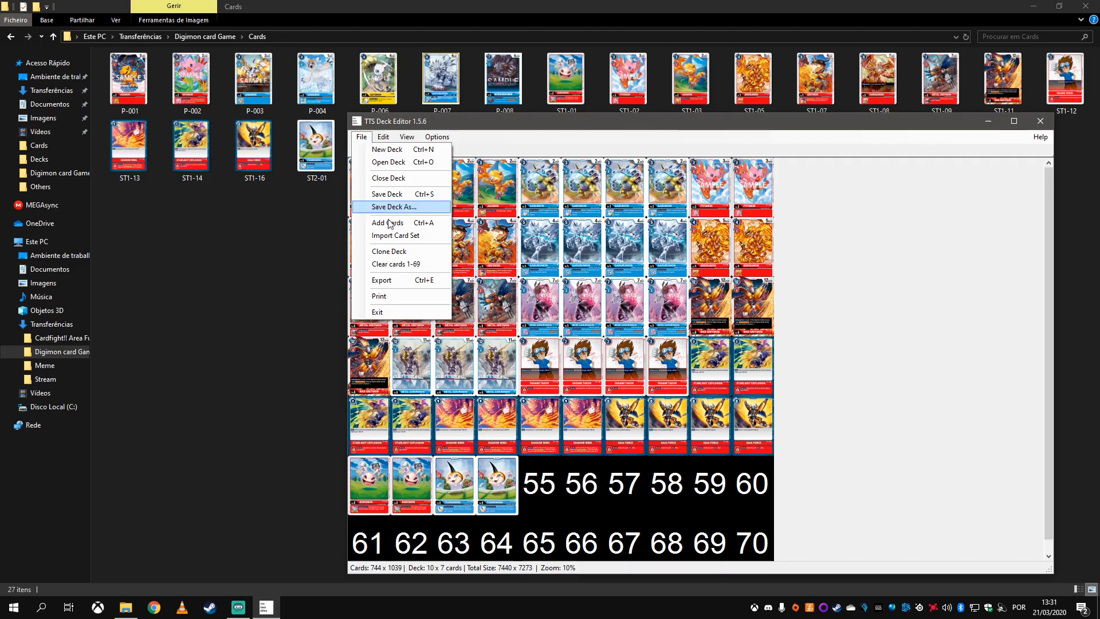
pyautogui.click(387, 284)
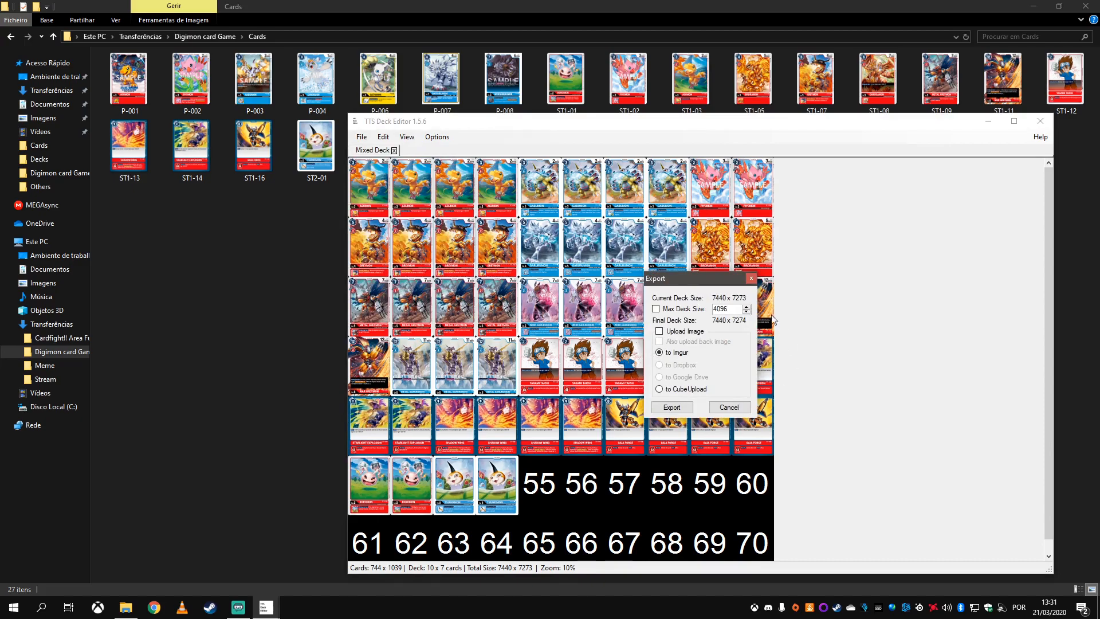
pyautogui.moveTo(731, 309); pyautogui.dragTo(714, 309)
pyautogui.click(686, 410)
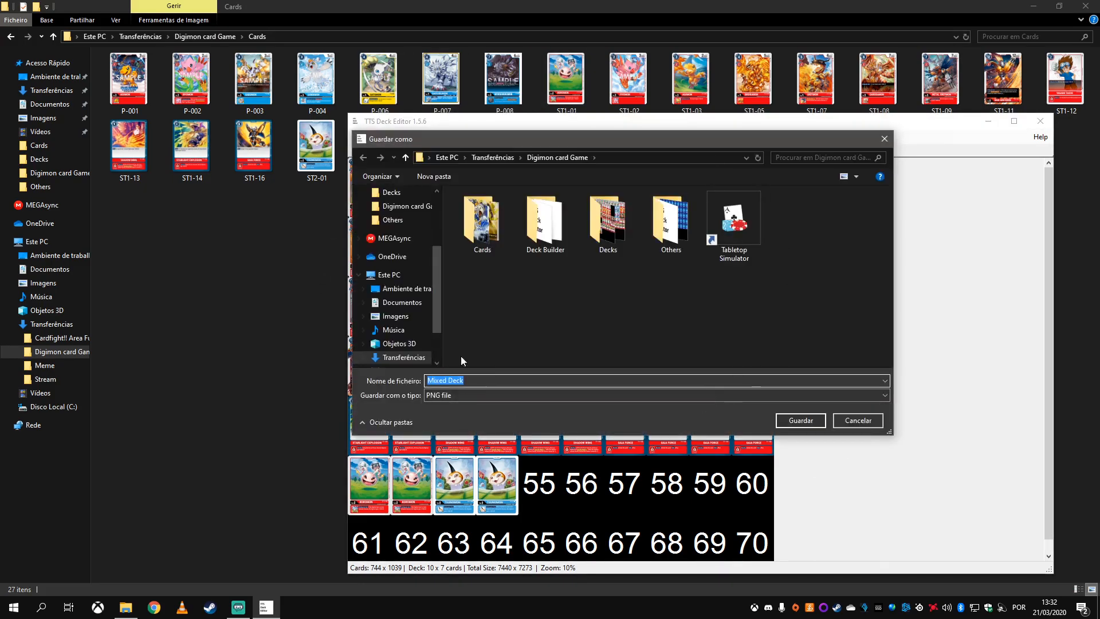
# Save the exported deck as the PNG file Mixed Deck in the Decks folder, replacing the existing file
pyautogui.doubleClick(604, 220)
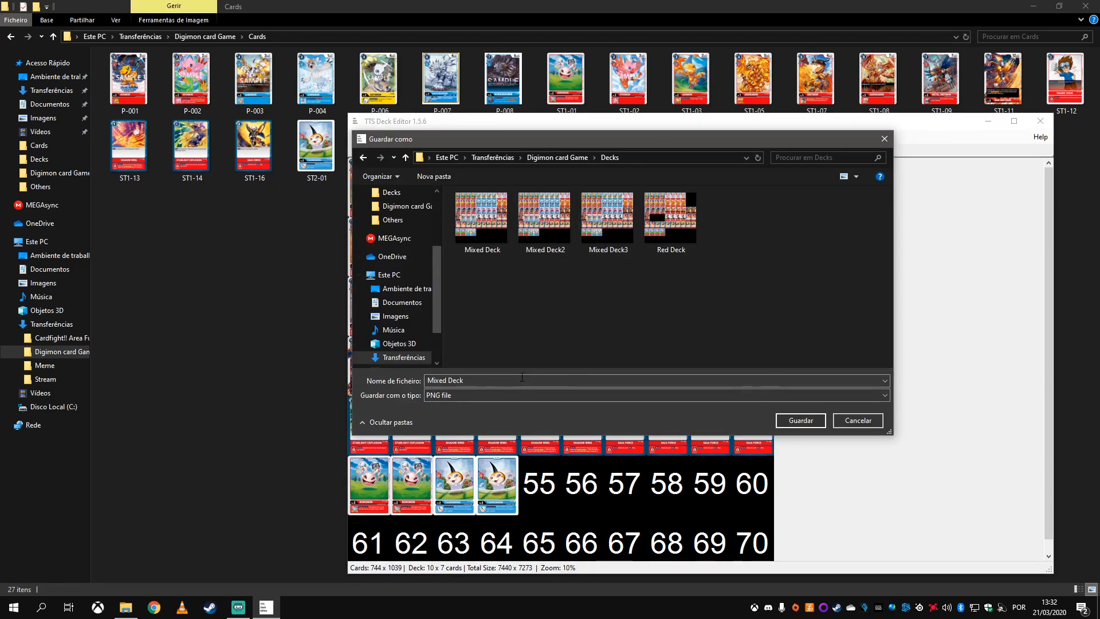
pyautogui.press('Return')
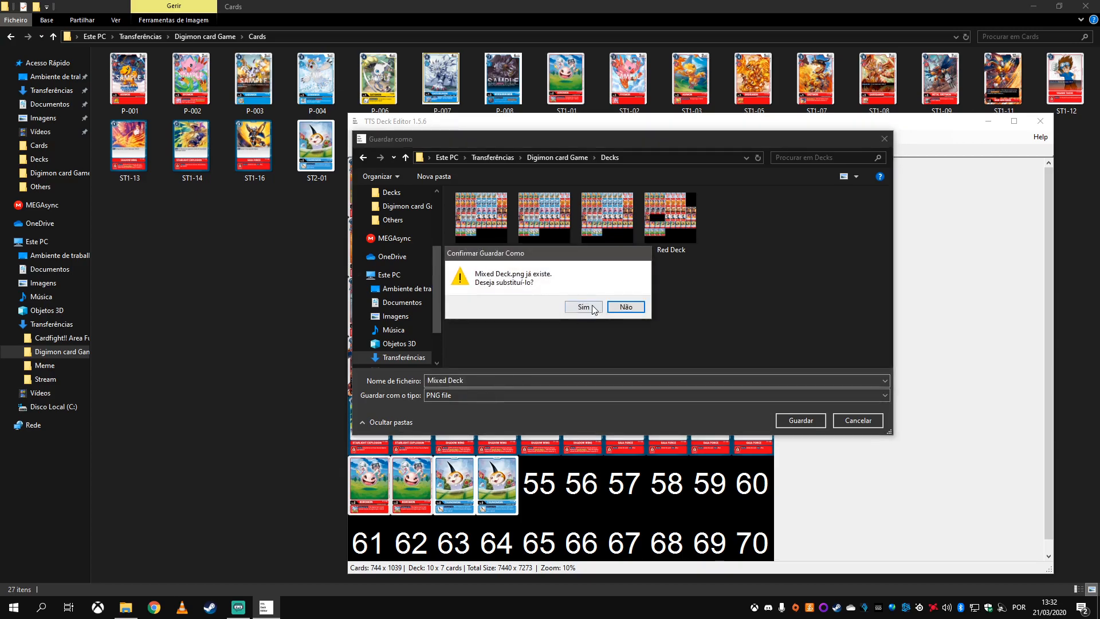
pyautogui.click(584, 306)
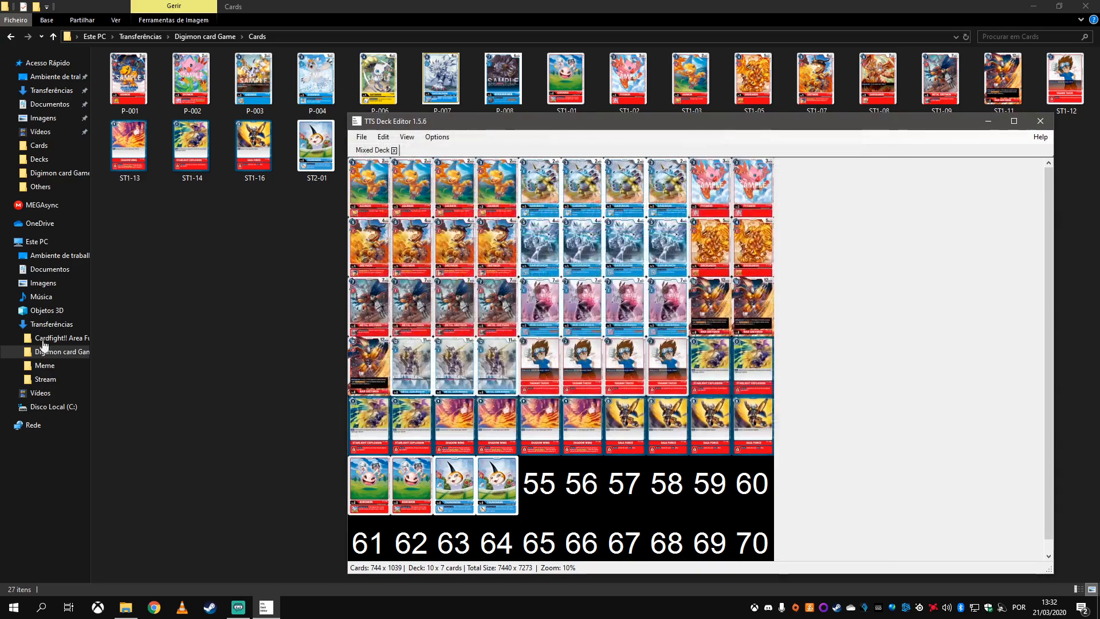
# In Tabletop Simulator, create a singleplayer game and load the Digimon Card Game (2020) Table workshop game
pyautogui.click(656, 421)
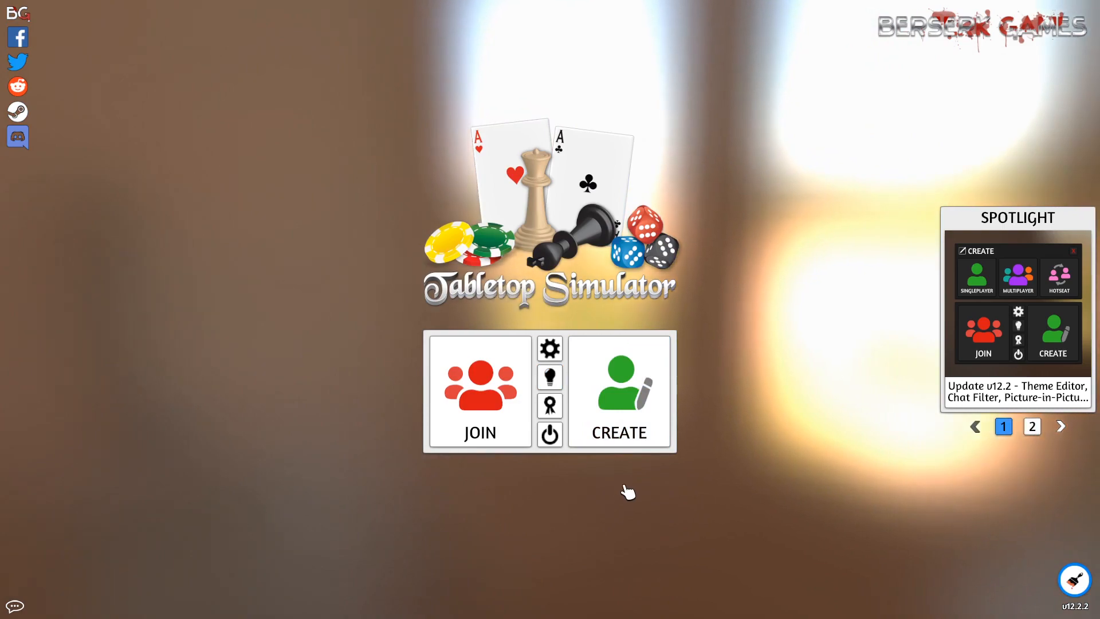
pyautogui.click(639, 424)
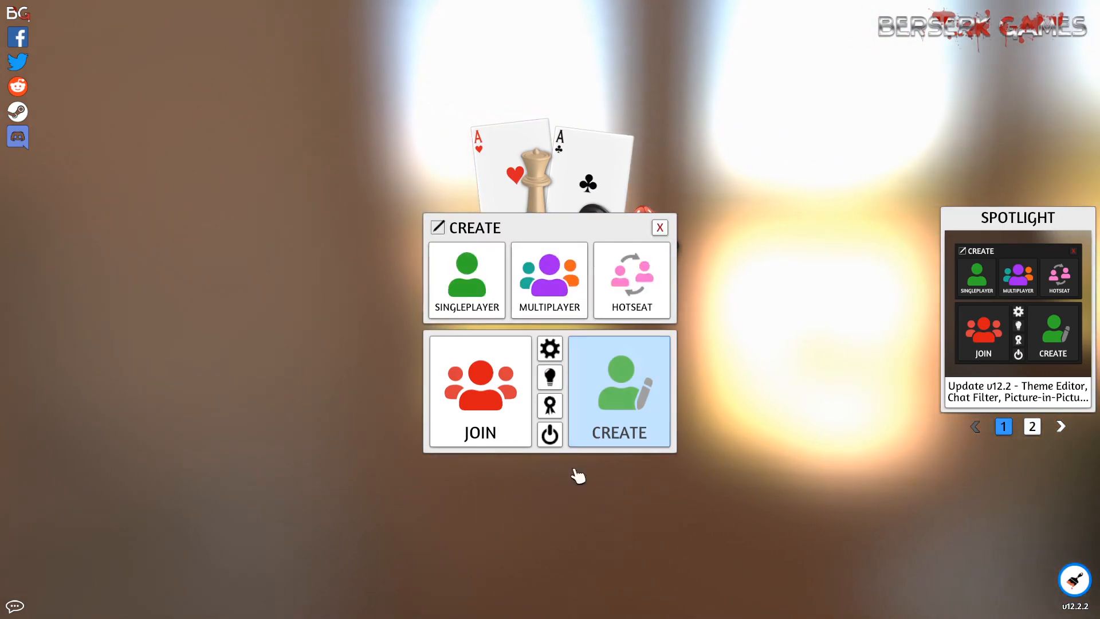
pyautogui.click(483, 295)
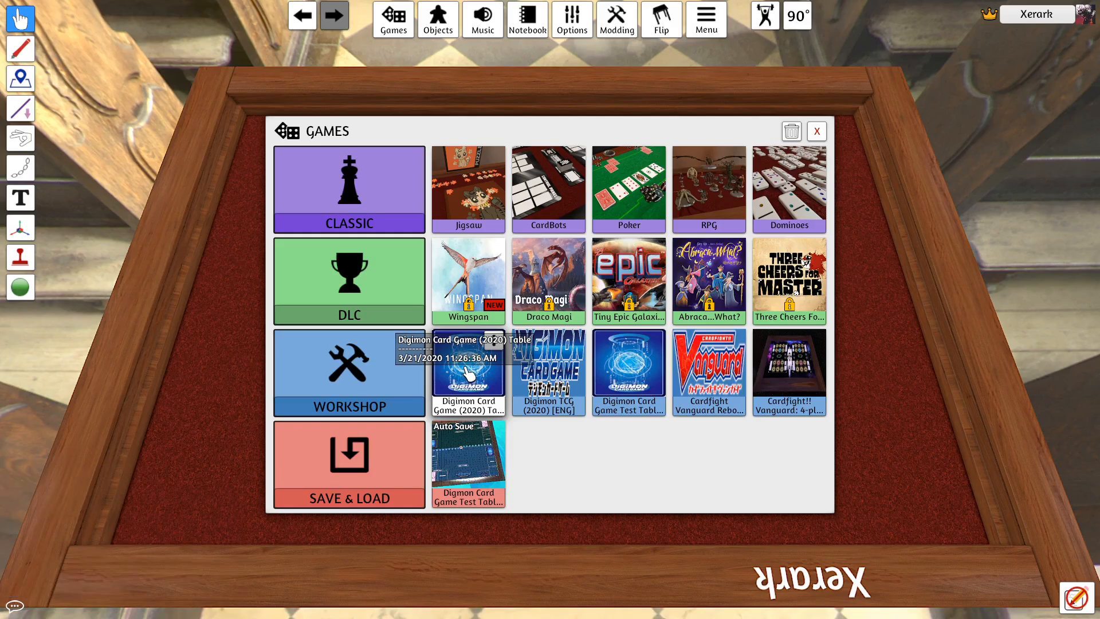
pyautogui.click(469, 373)
pyautogui.click(504, 328)
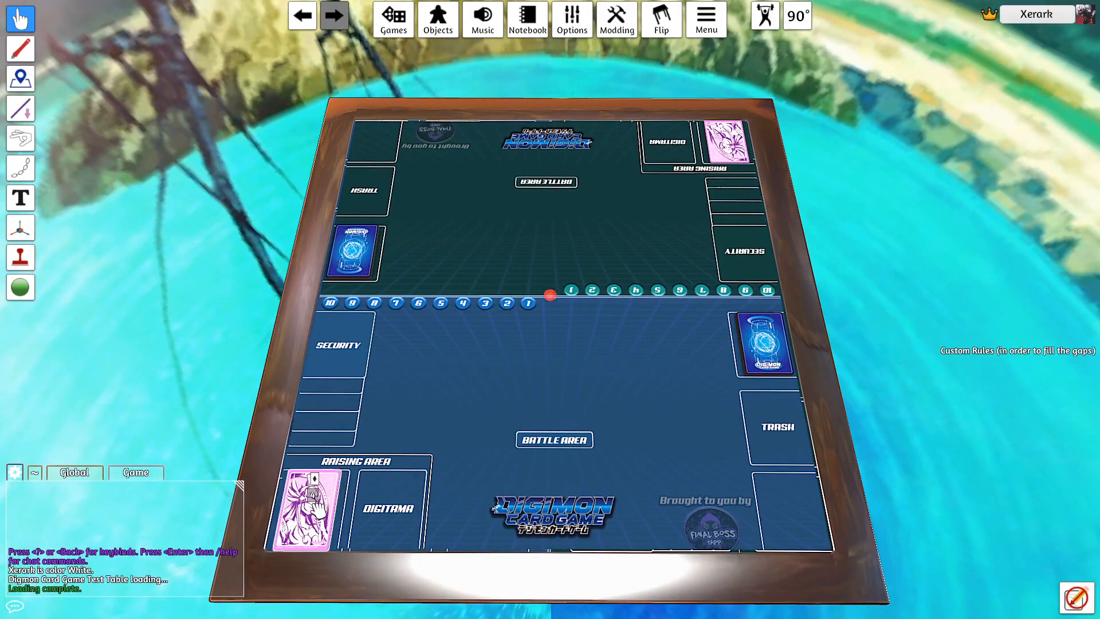
# Delete the preset card decks from the deck and raising areas on both sides of the table
pyautogui.press('Delete')
pyautogui.press('Delete')
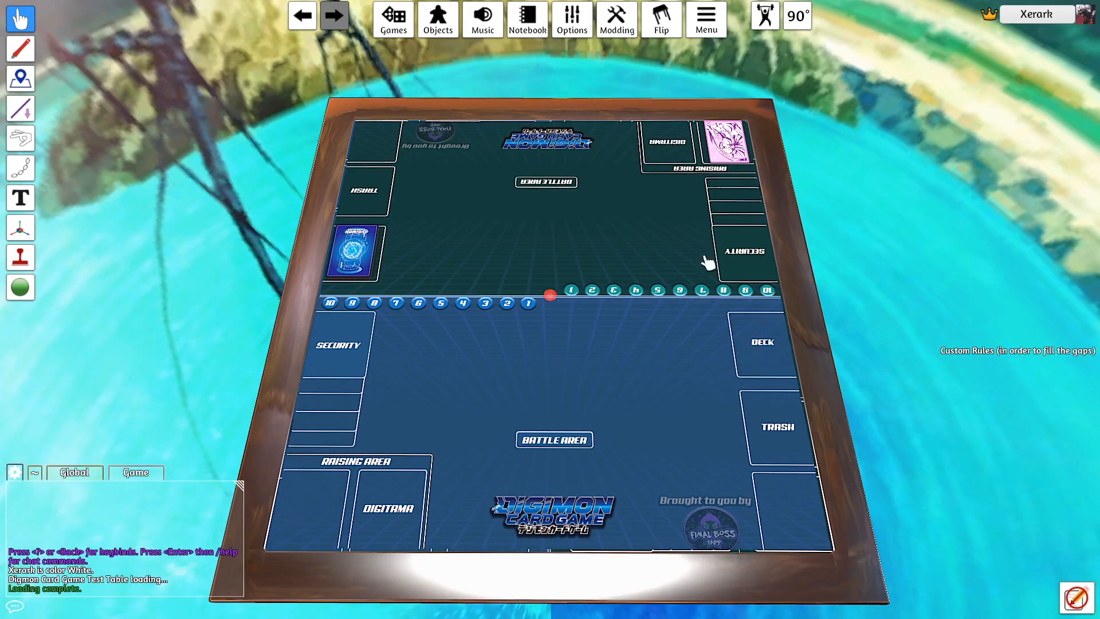
pyautogui.press('Delete')
pyautogui.press('Delete')
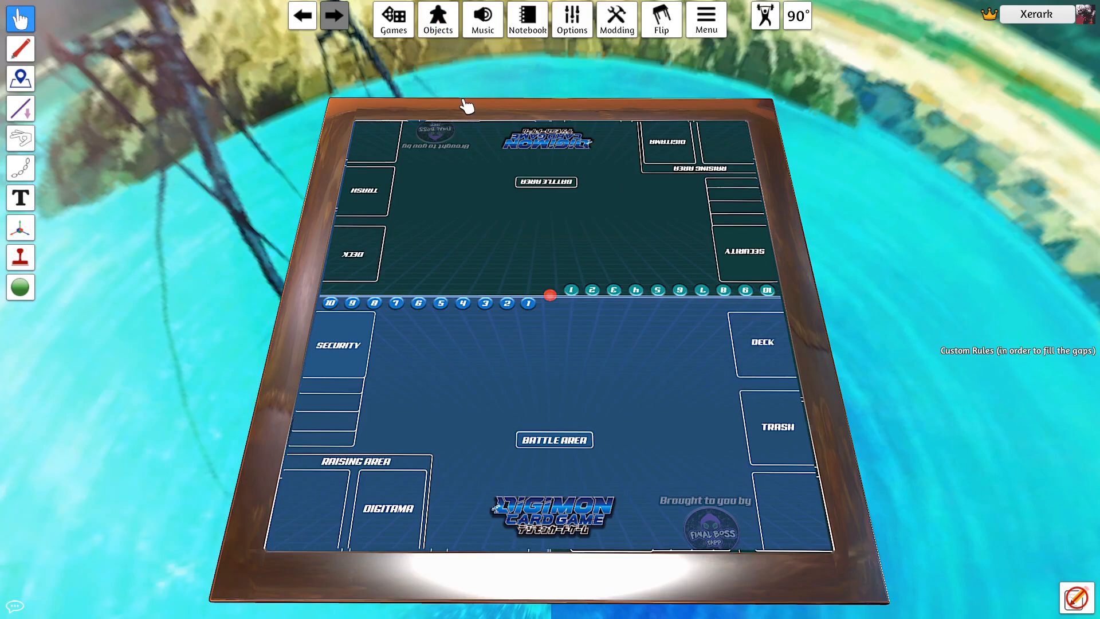
# Add a custom deck component to the table and move its settings dialog away from the table's centre
pyautogui.click(437, 18)
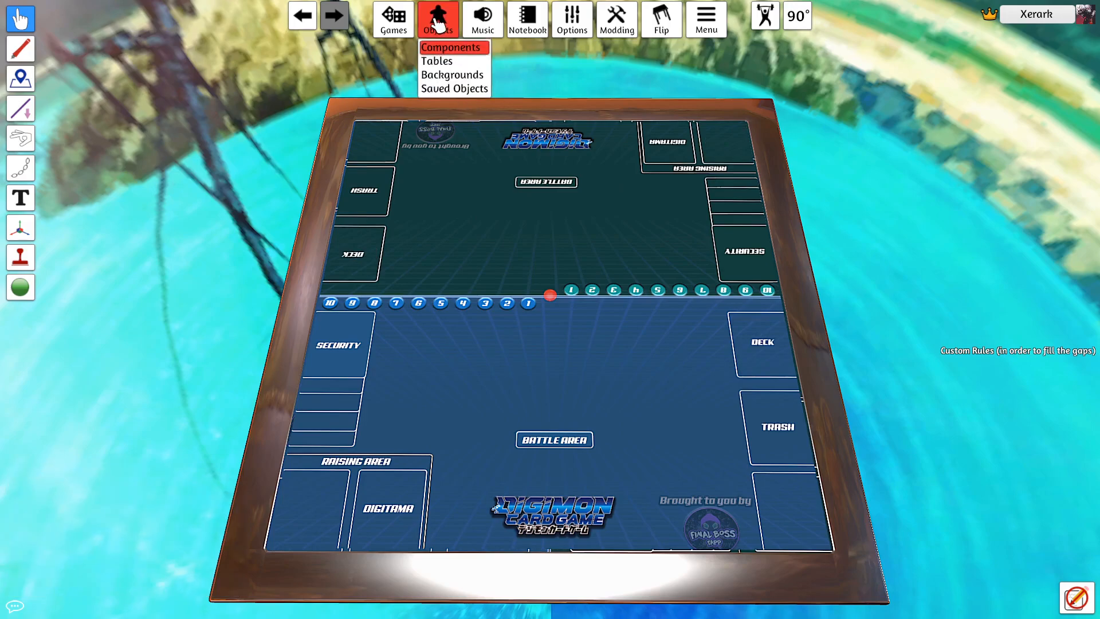
pyautogui.click(457, 49)
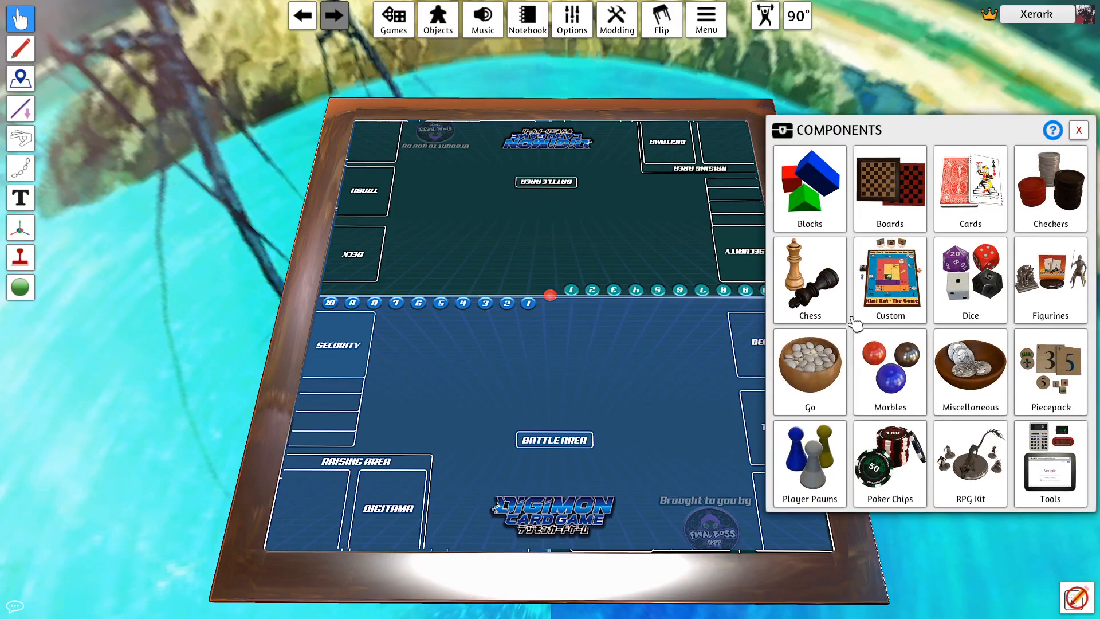
pyautogui.click(887, 281)
pyautogui.click(803, 285)
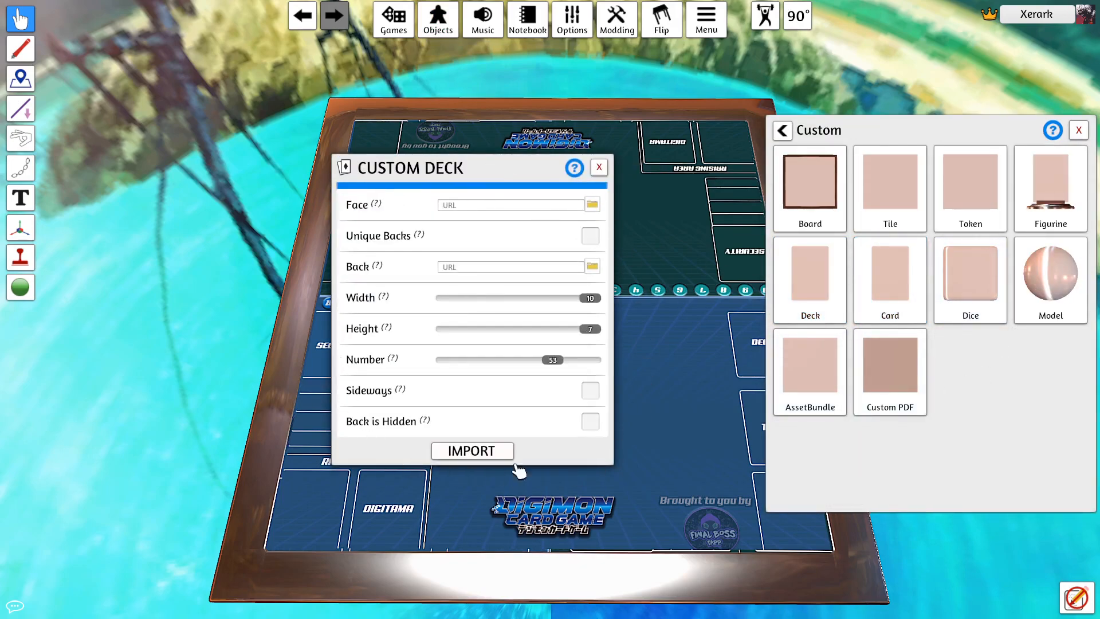
pyautogui.moveTo(503, 172); pyautogui.dragTo(336, 172)
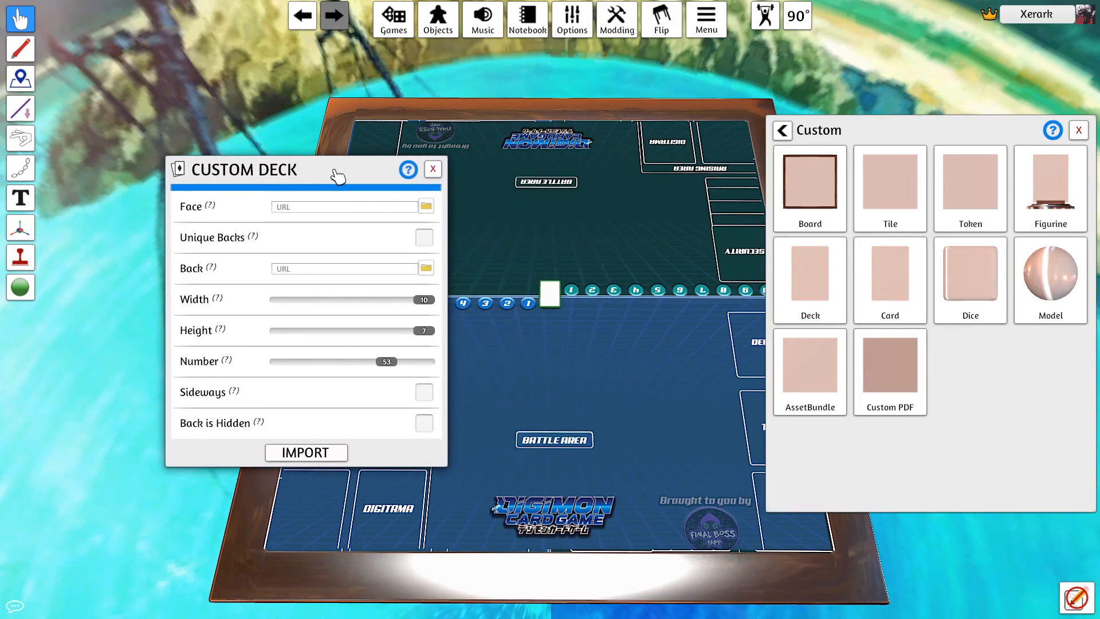
# Set the deck's face image to Mixed Deck.png from the Digimon card Game Decks folder, uploading it to the Steam Cloud as Mixed Deck
pyautogui.moveTo(189, 212)
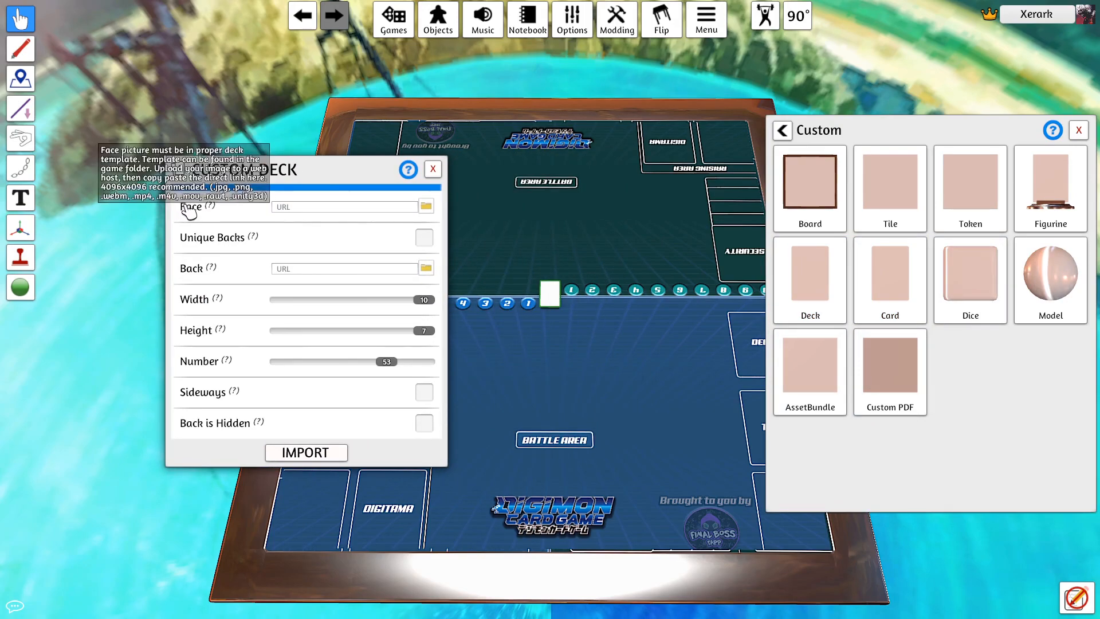
pyautogui.click(426, 209)
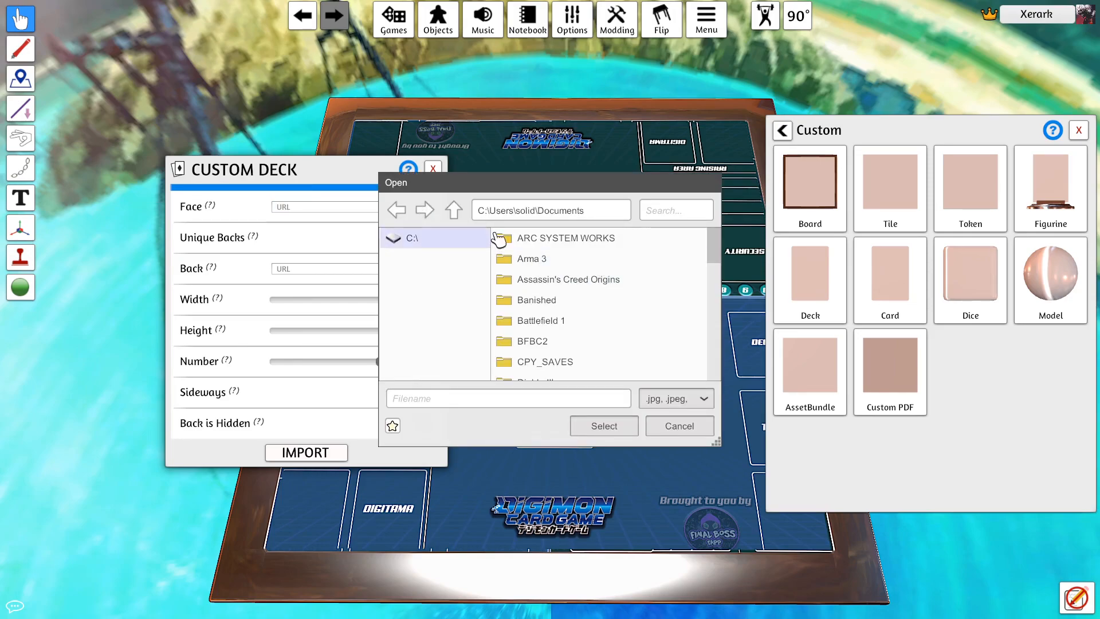
pyautogui.click(463, 221)
pyautogui.scroll(-5, 590, 312)
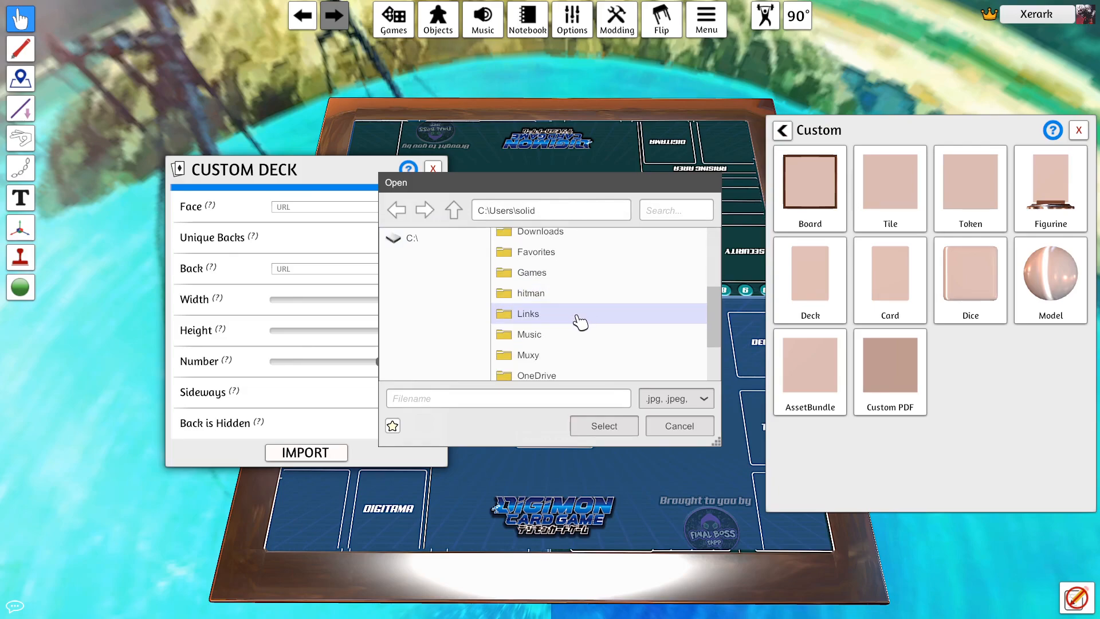
pyautogui.scroll(1, 574, 286)
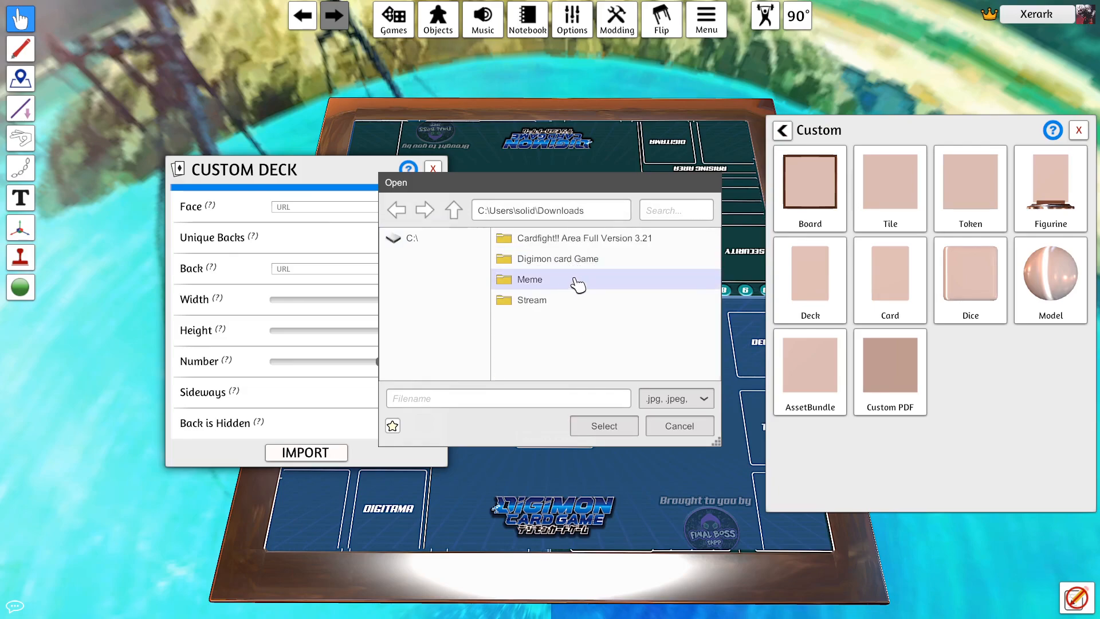
pyautogui.doubleClick(575, 260)
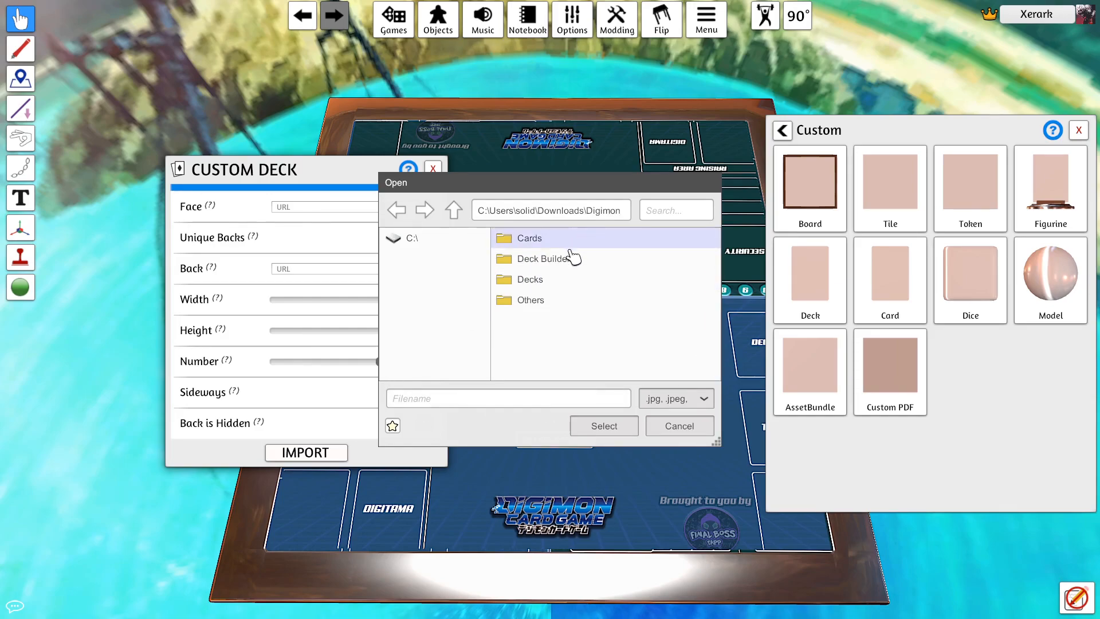
pyautogui.doubleClick(561, 281)
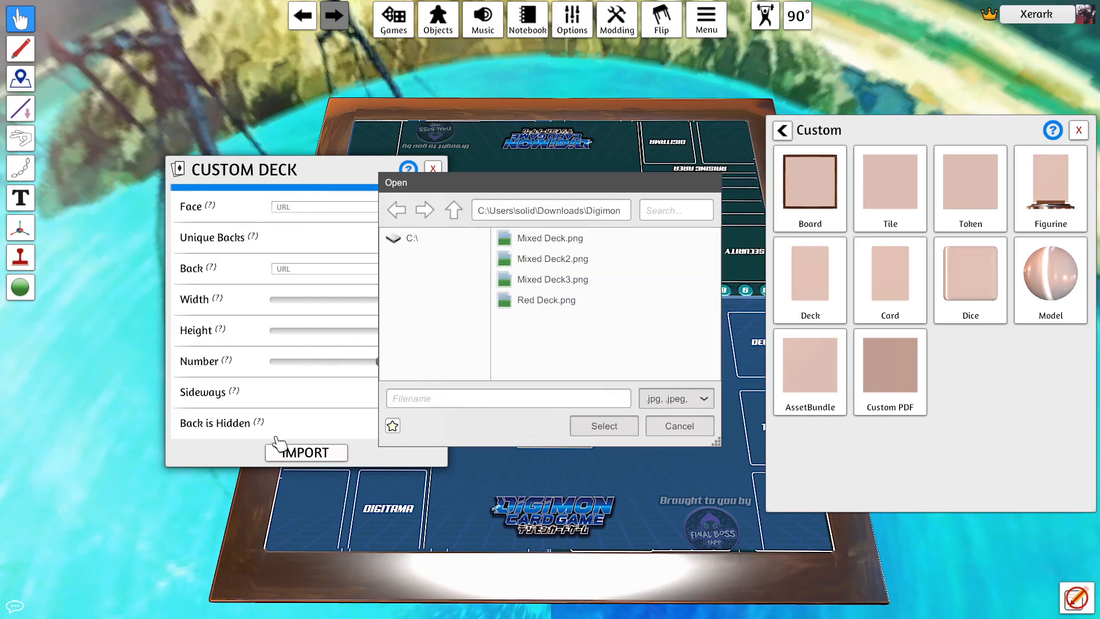
pyautogui.doubleClick(595, 245)
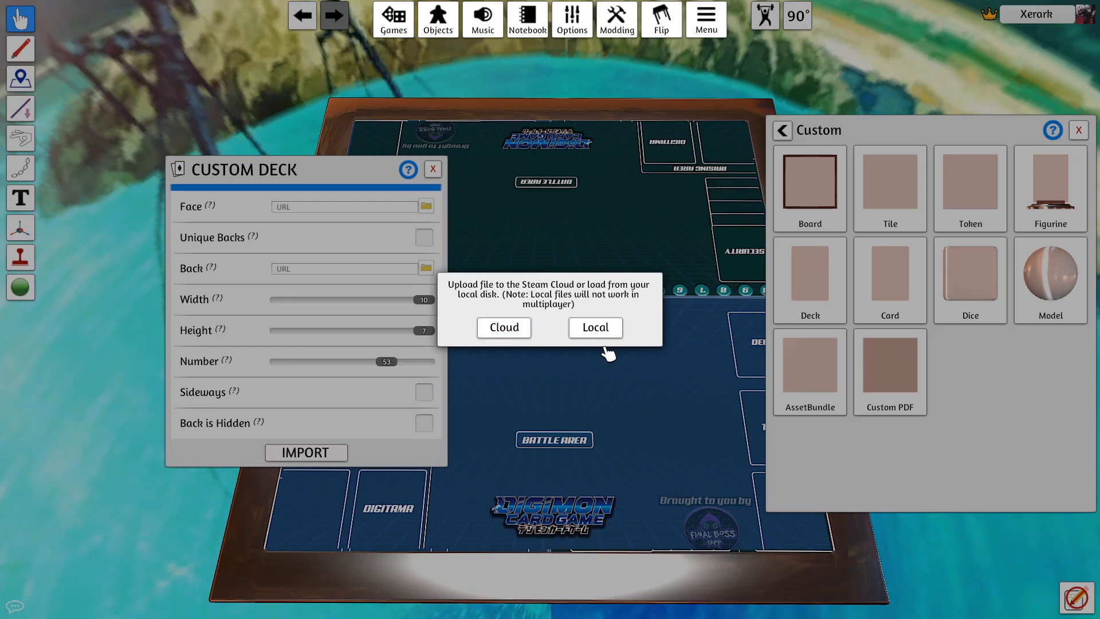
pyautogui.click(504, 328)
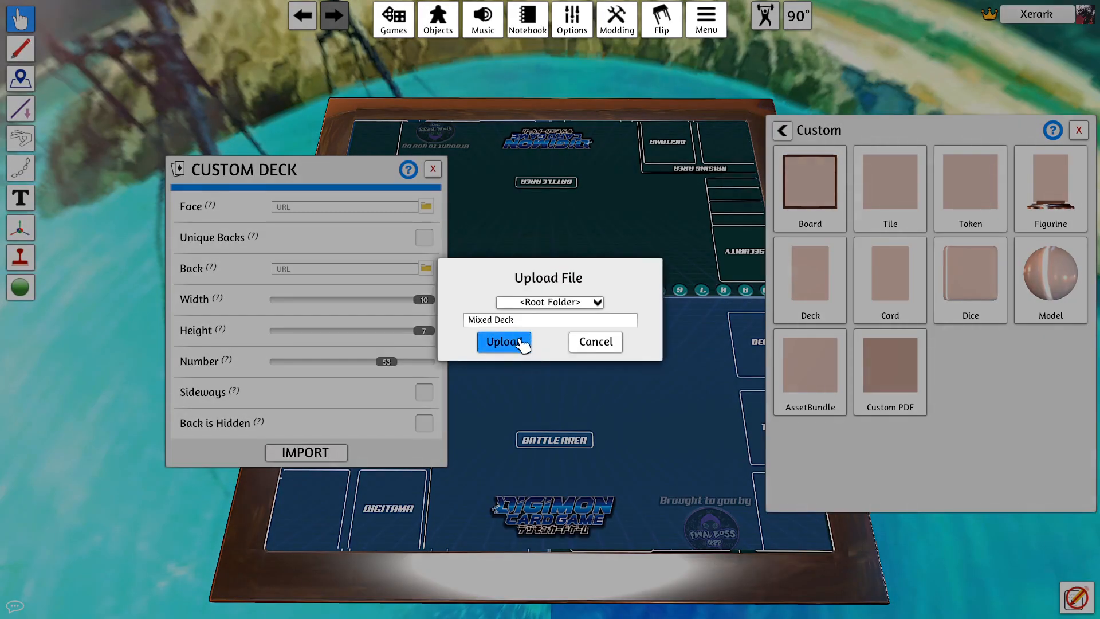
pyautogui.click(523, 342)
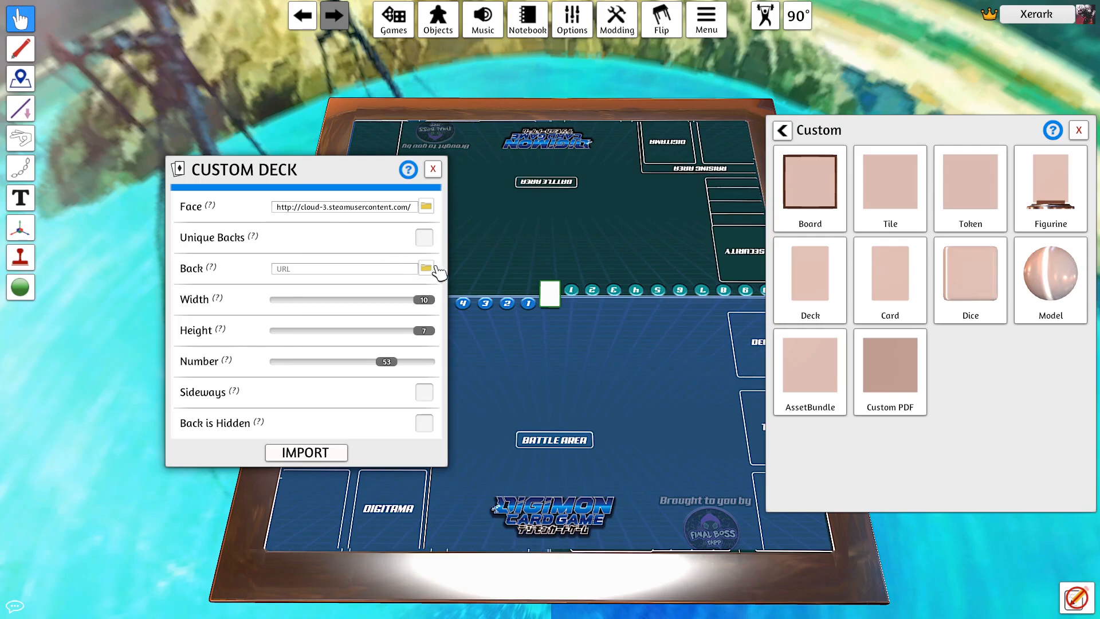
# Enable Unique Backs and set the back image to Digimon Card Game Backs.png from the Others folder, uploaded to the Steam Cloud
pyautogui.moveTo(256, 243)
pyautogui.click(424, 237)
pyautogui.click(426, 268)
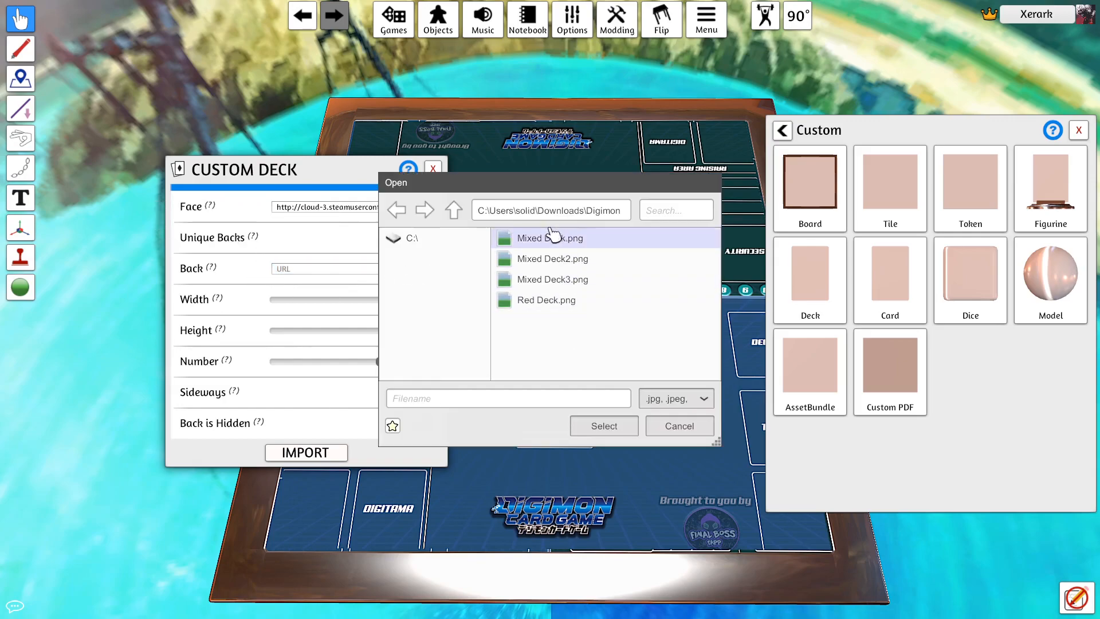
pyautogui.click(458, 216)
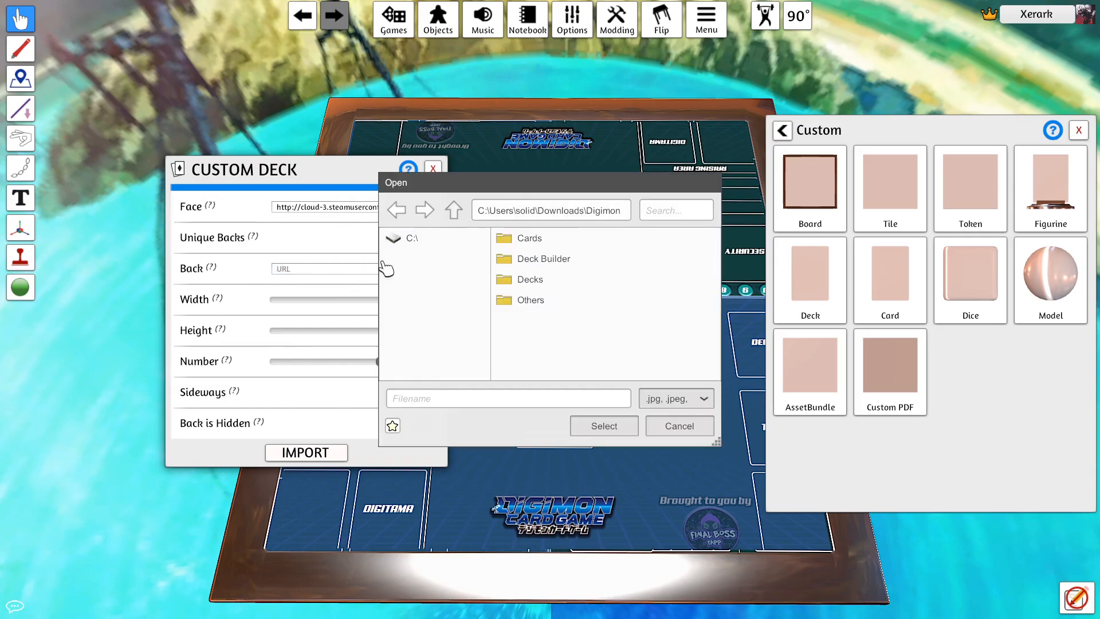
pyautogui.doubleClick(560, 300)
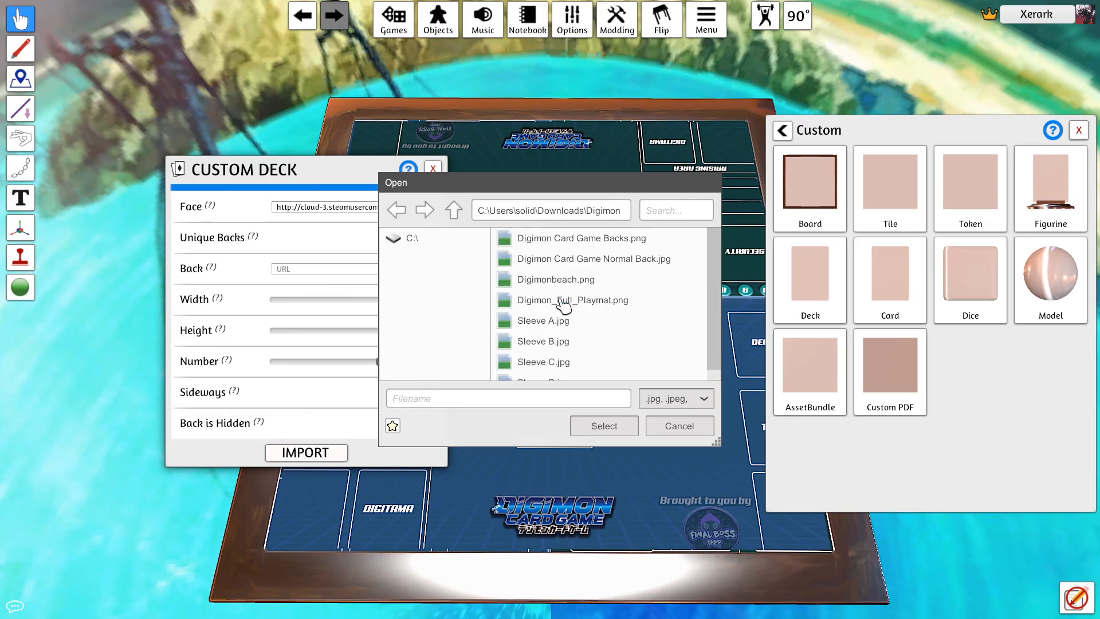
pyautogui.doubleClick(601, 243)
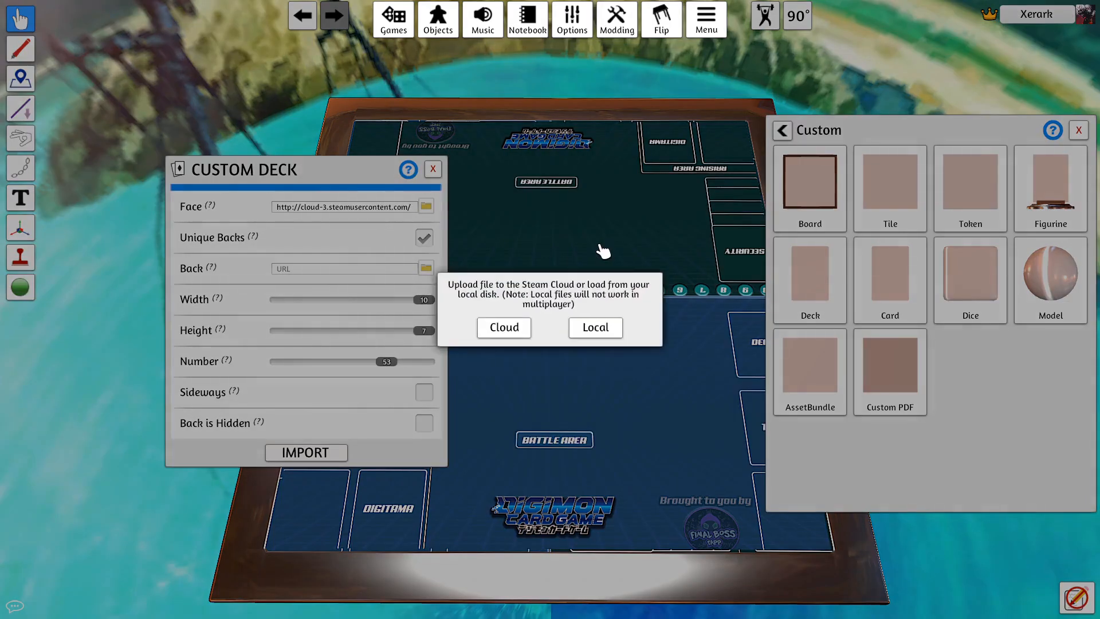
pyautogui.click(523, 331)
pyautogui.click(518, 344)
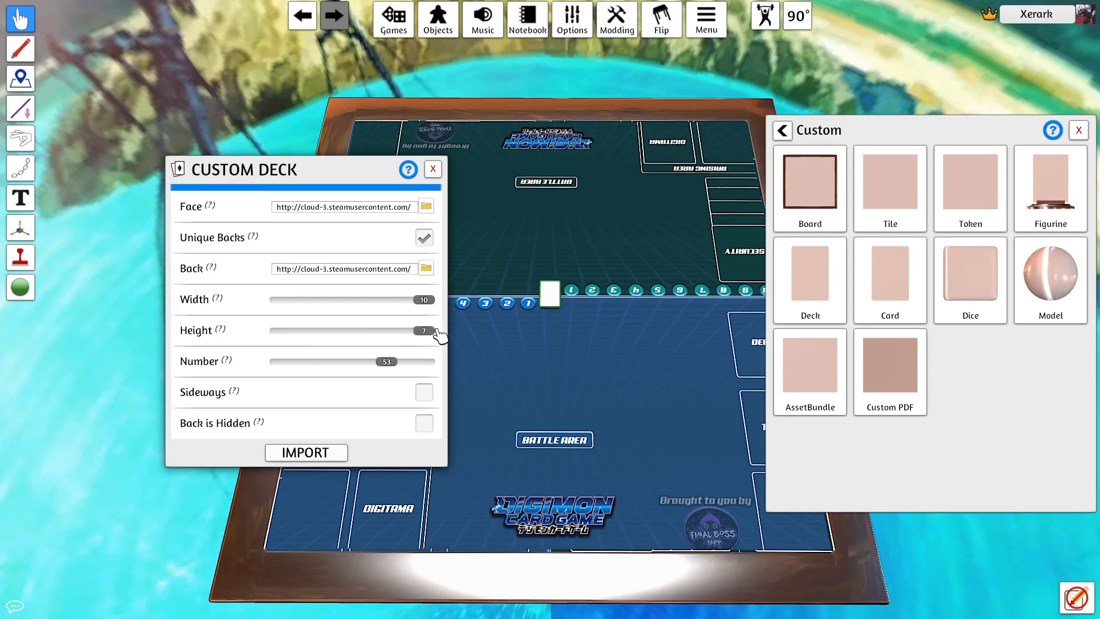
# Import the custom deck with the number of cards set to 54 and Back is Hidden enabled
pyautogui.moveTo(213, 365)
pyautogui.moveTo(388, 364); pyautogui.dragTo(392, 365)
pyautogui.moveTo(244, 431)
pyautogui.scroll(4, 536, 329)
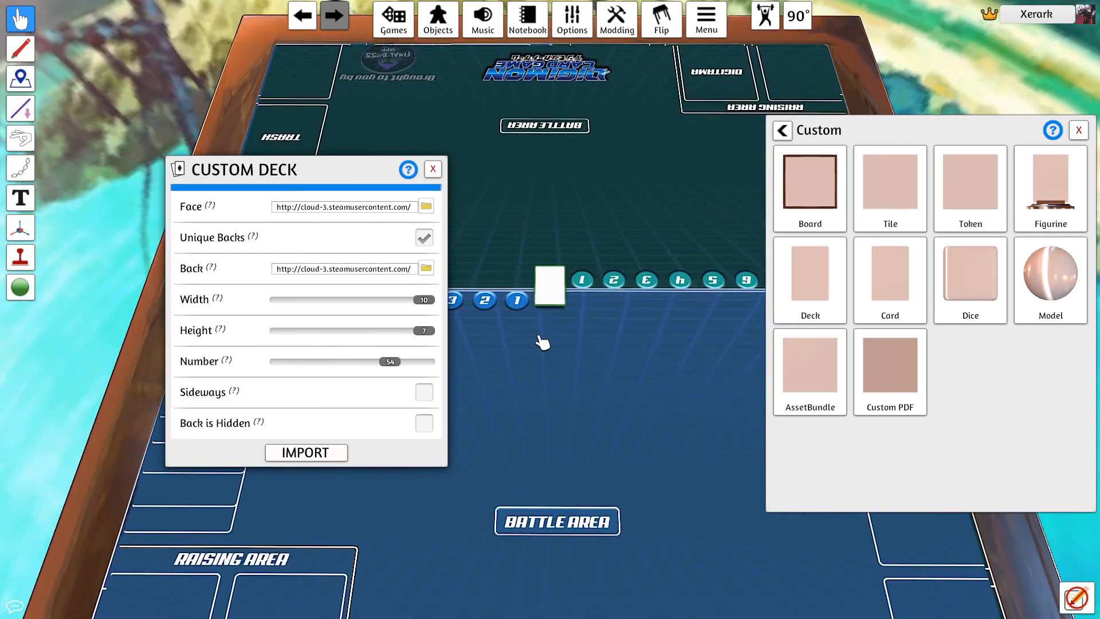
pyautogui.click(424, 423)
pyautogui.click(343, 452)
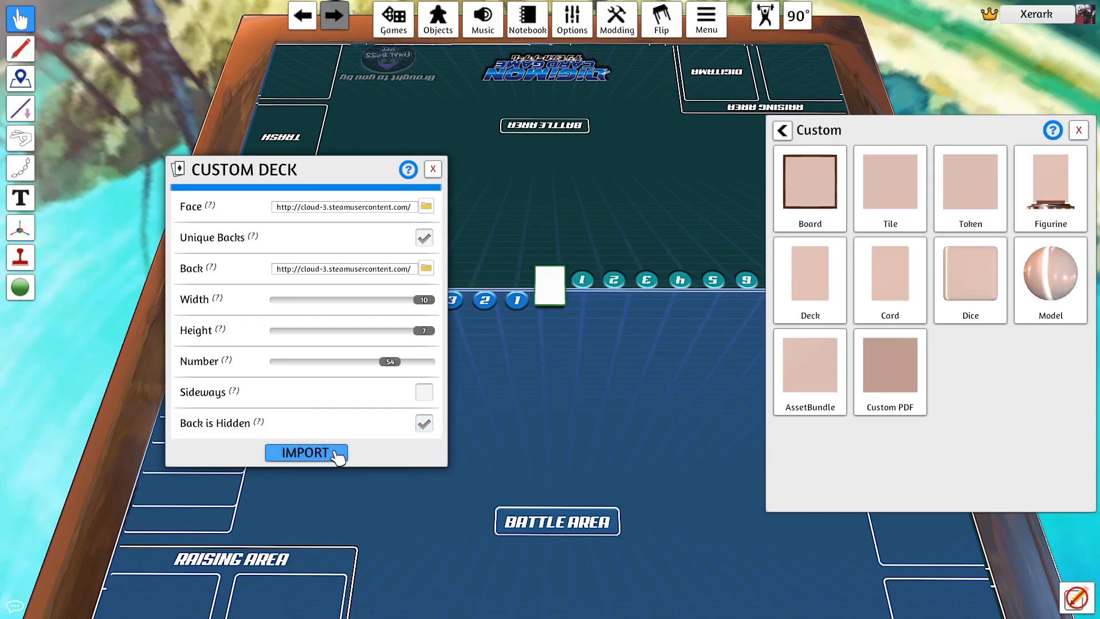
# Close the custom components list and move the imported deck from the table's centre onto the blue battle area
pyautogui.scroll(2, 573, 264)
pyautogui.scroll(3, 593, 237)
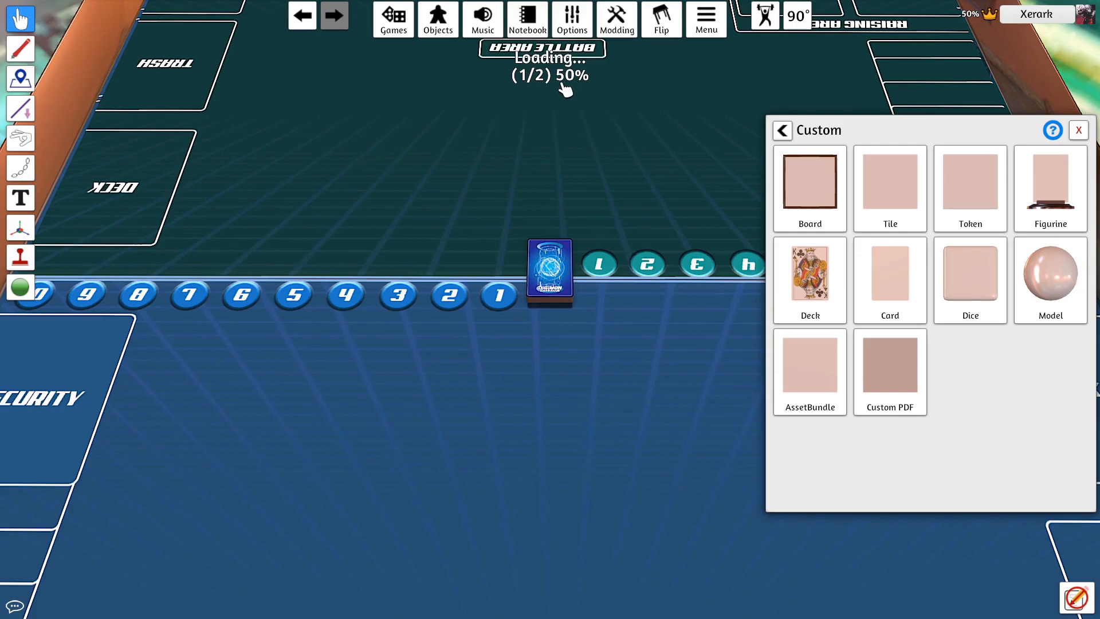
pyautogui.click(1078, 130)
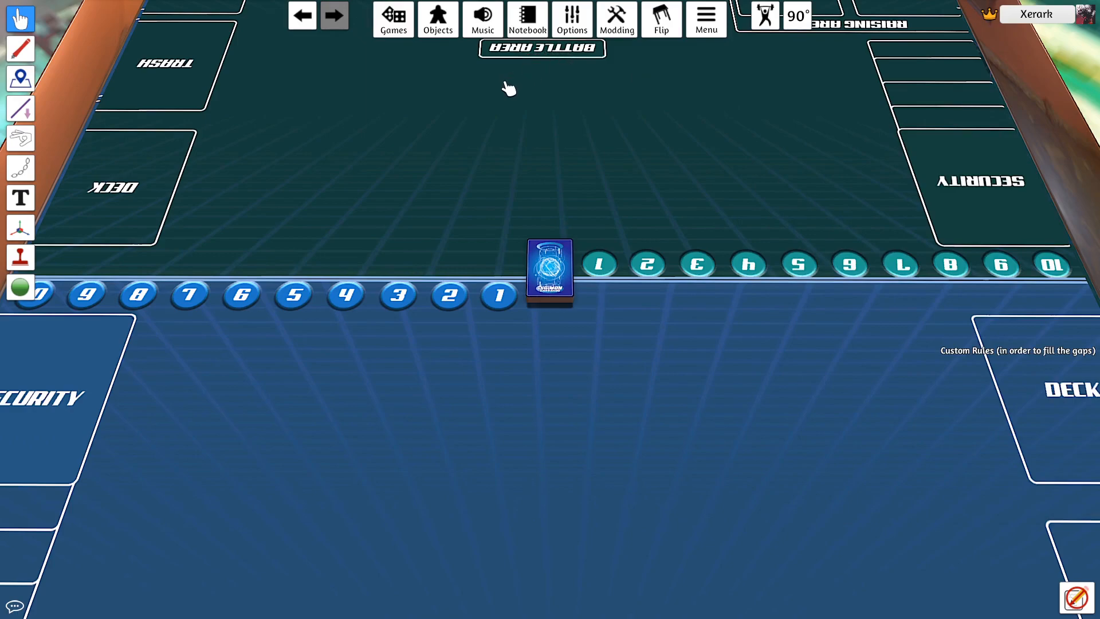
pyautogui.moveTo(552, 262); pyautogui.dragTo(715, 368)
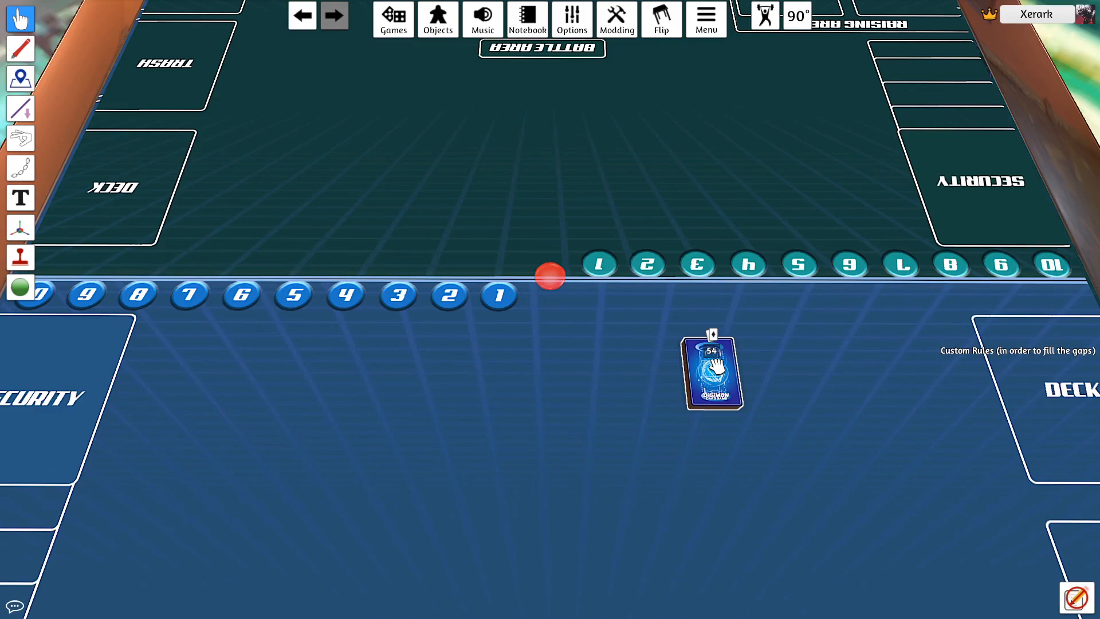
# Turn the deck face up to lay out its two Tsunomon and two Koromon cards, and return the remaining deck face down
pyautogui.press('f')
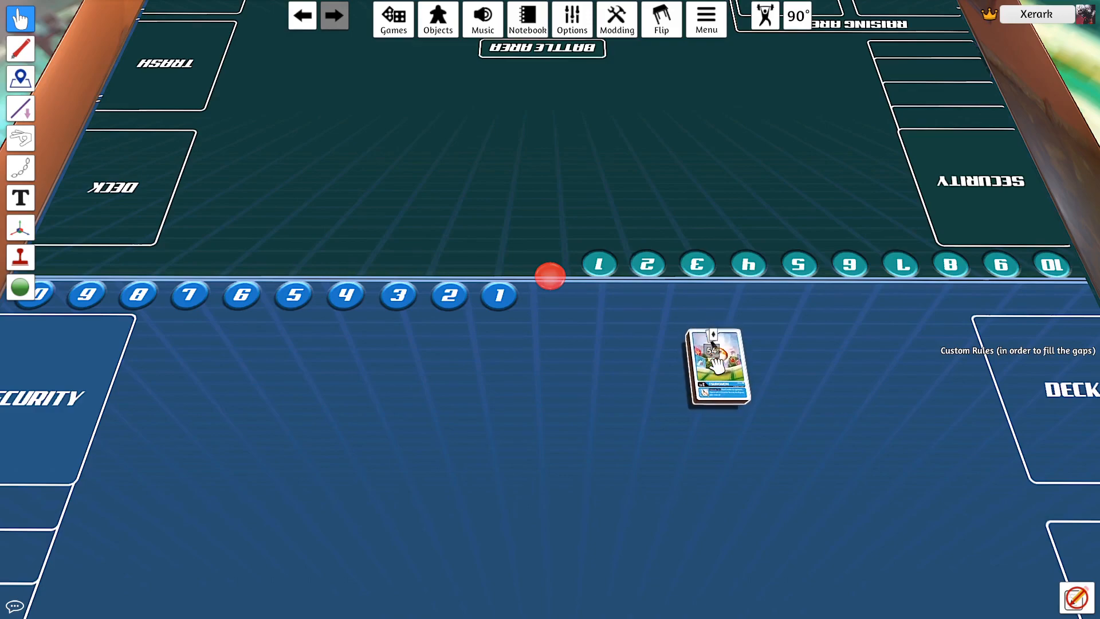
pyautogui.moveTo(715, 370); pyautogui.dragTo(503, 401)
pyautogui.moveTo(719, 369); pyautogui.dragTo(564, 401)
pyautogui.moveTo(714, 373); pyautogui.dragTo(307, 369)
pyautogui.press('f')
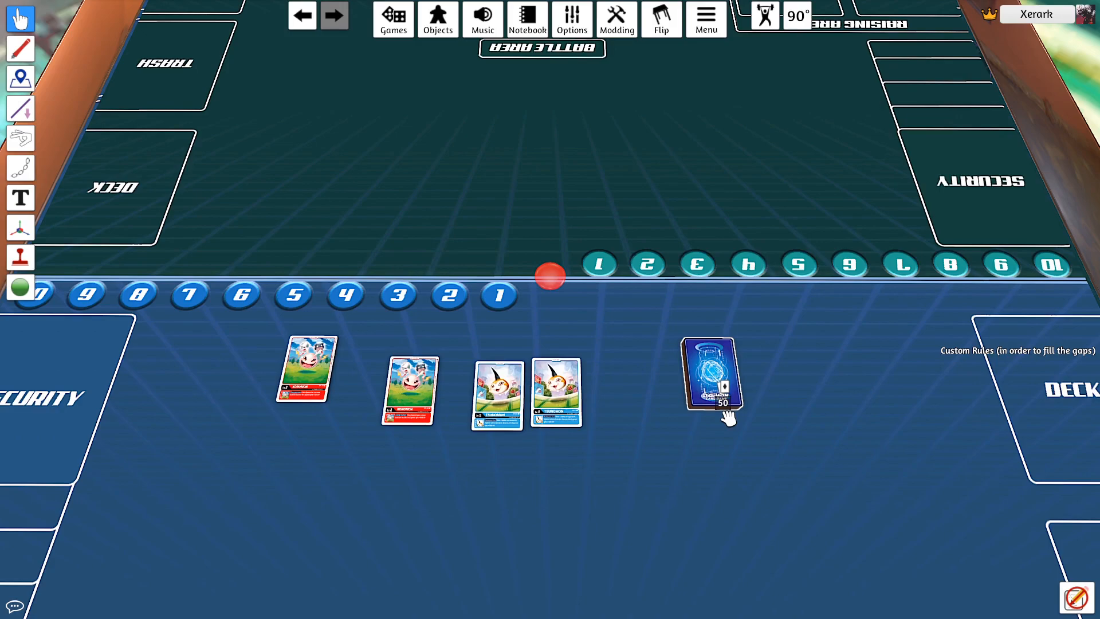
# Flip the two Koromon and two Tsunomon cards to their unique backs and place the orange card beside the blue one
pyautogui.press('f')
pyautogui.press('f')
pyautogui.press('f')
pyautogui.press('f')
pyautogui.moveTo(327, 382); pyautogui.dragTo(364, 401)
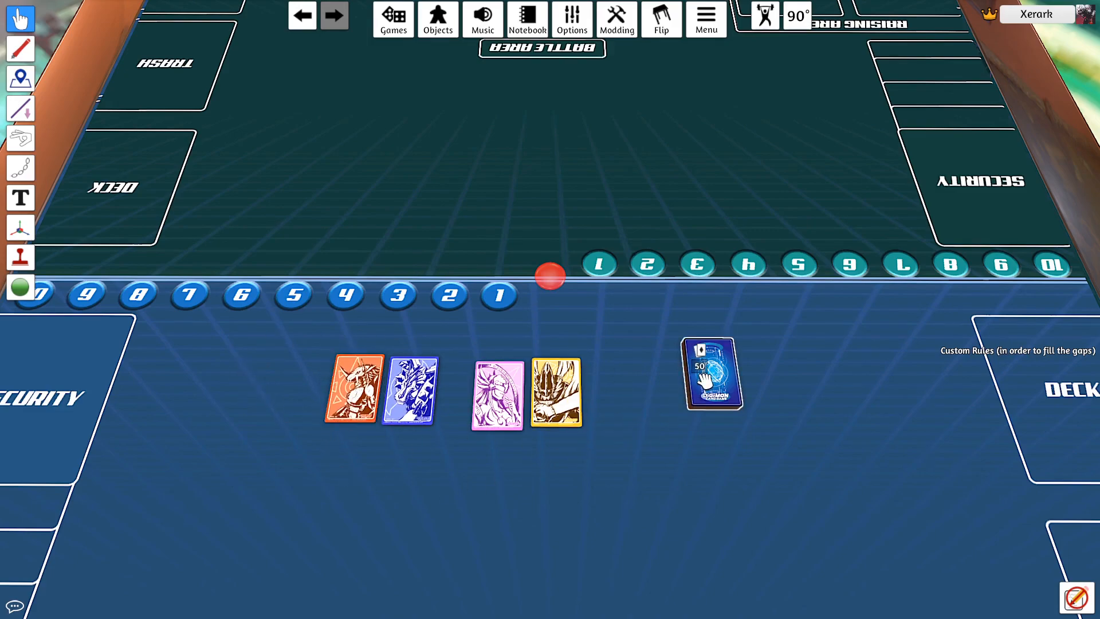
# Lay out four face-down cards around the main deck
pyautogui.moveTo(701, 372); pyautogui.dragTo(648, 476)
pyautogui.moveTo(737, 401); pyautogui.dragTo(880, 397)
pyautogui.moveTo(733, 378); pyautogui.dragTo(788, 473)
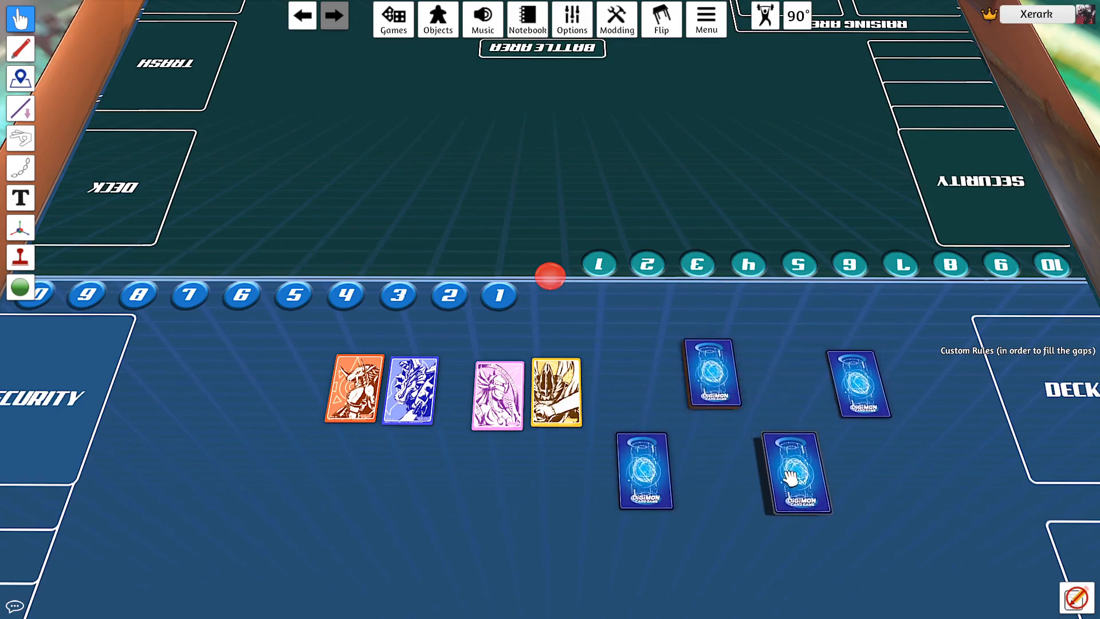
pyautogui.moveTo(711, 369); pyautogui.dragTo(635, 322)
# Turn the four cards drawn from the main deck face up, flipping the deck itself over and back
pyautogui.press('f')
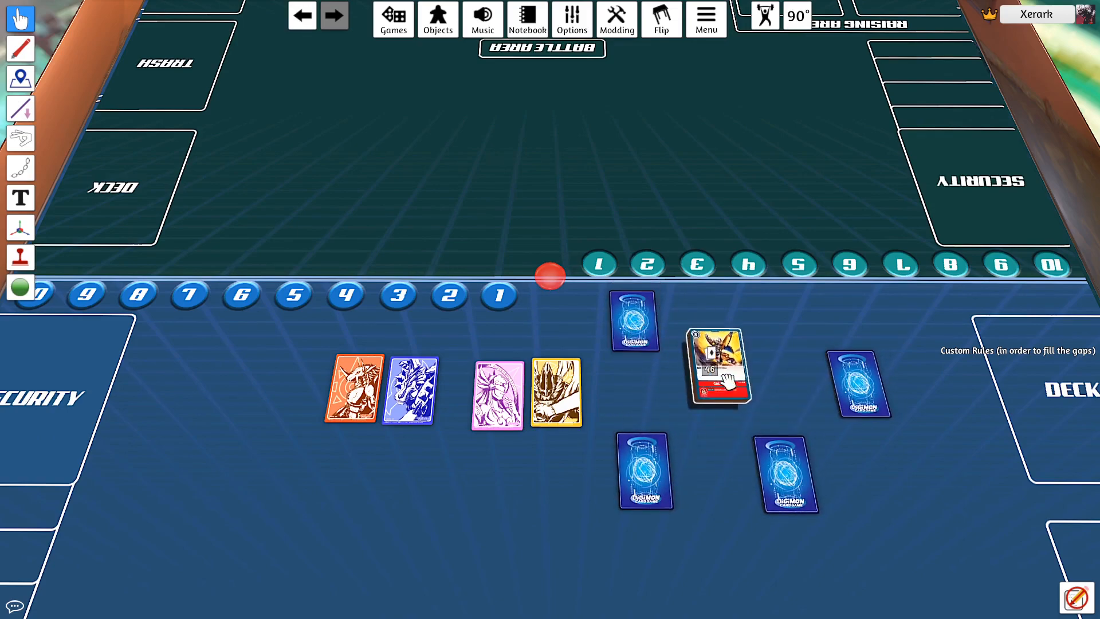
pyautogui.press('f')
pyautogui.press('f')
pyautogui.press('f')
pyautogui.press('f')
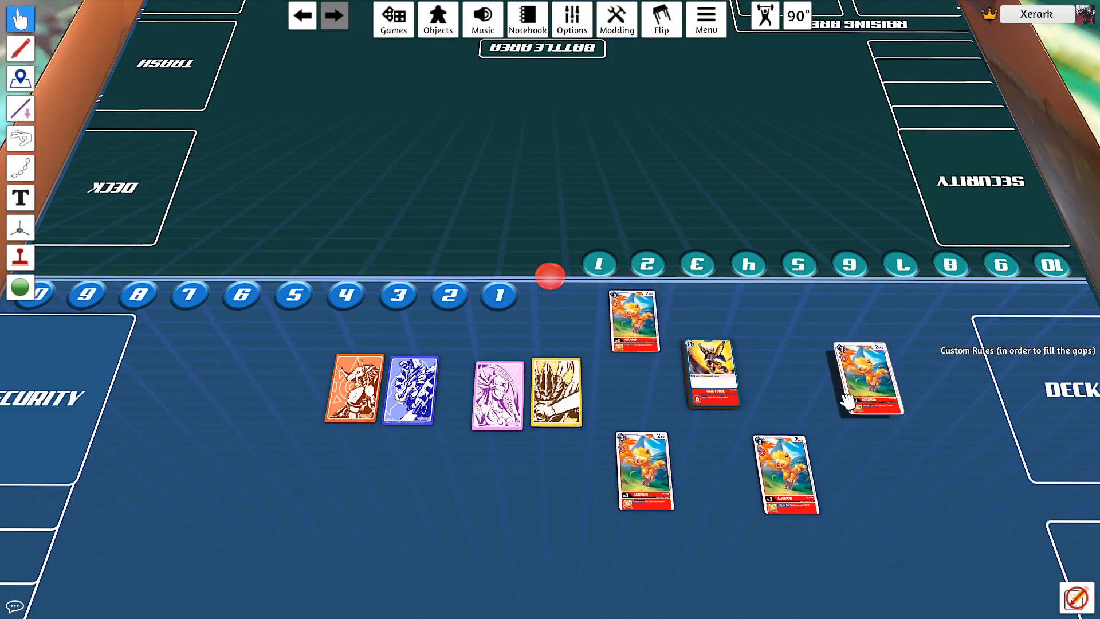
pyautogui.press('f')
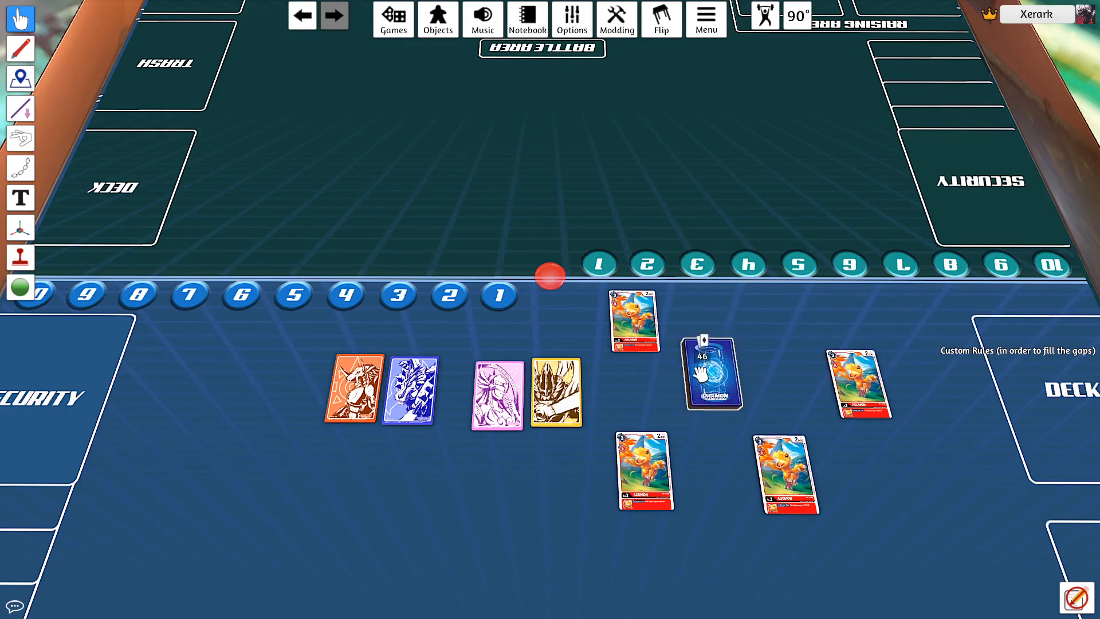
# Examine the fronts and coloured backs of the Koromon and Tsunomon cards by flipping them over and back repeatedly
pyautogui.scroll(2, 743, 354)
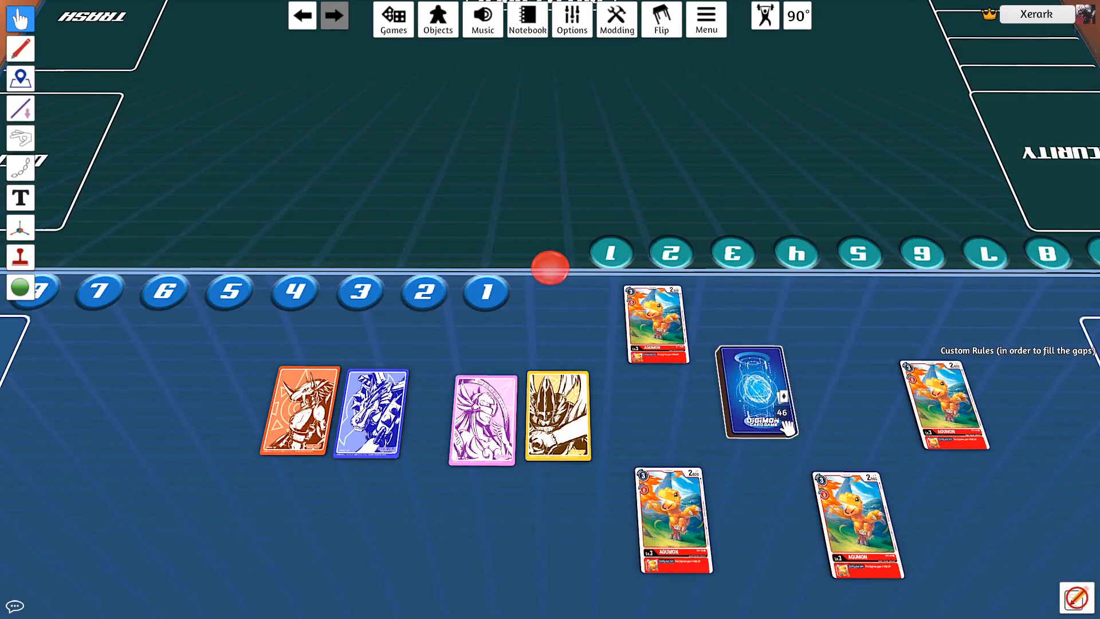
pyautogui.press('f')
pyautogui.press('f')
pyautogui.press('f')
pyautogui.press('f')
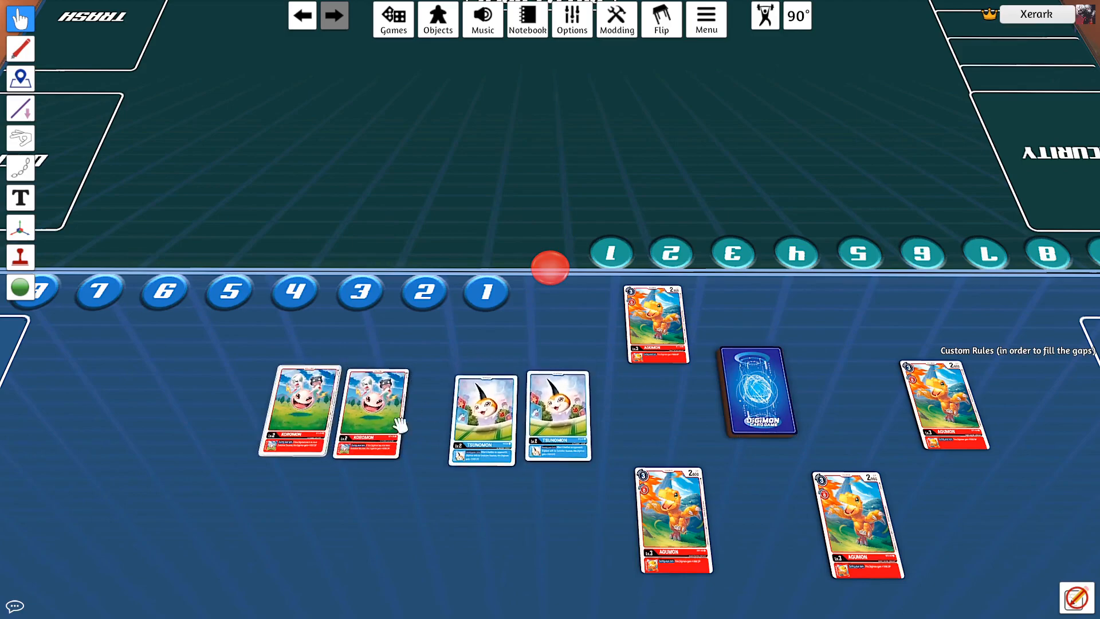
pyautogui.press('f')
pyautogui.press('f')
pyautogui.press('f')
pyautogui.press('f')
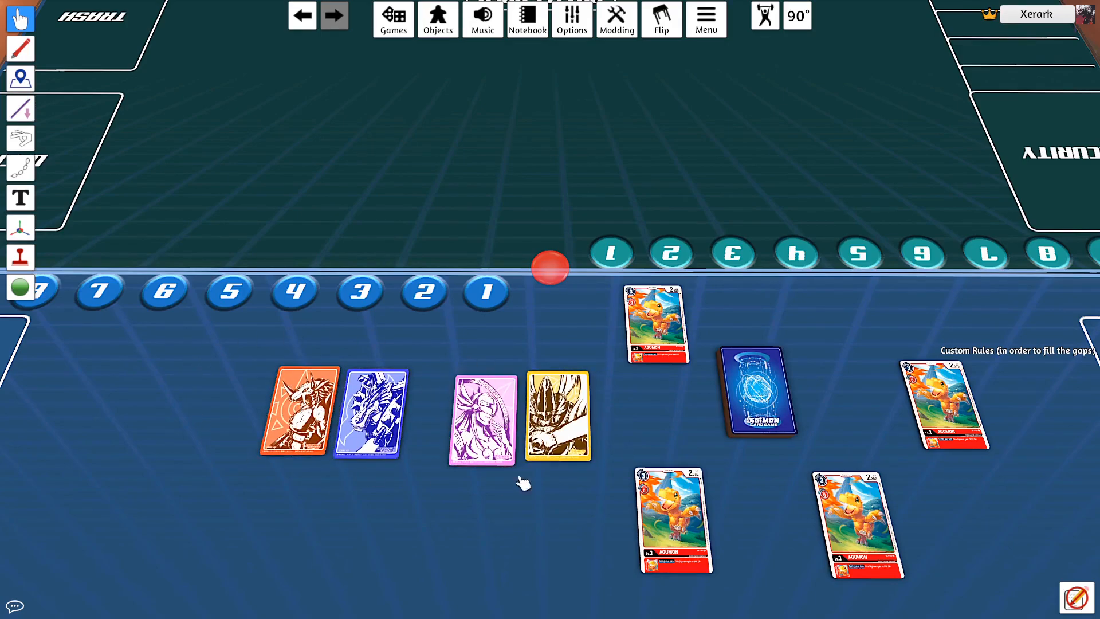
pyautogui.press('f')
pyautogui.press('f')
pyautogui.press('f')
pyautogui.press('f')
pyautogui.press('f')
pyautogui.press('f')
pyautogui.press('f')
pyautogui.press('f')
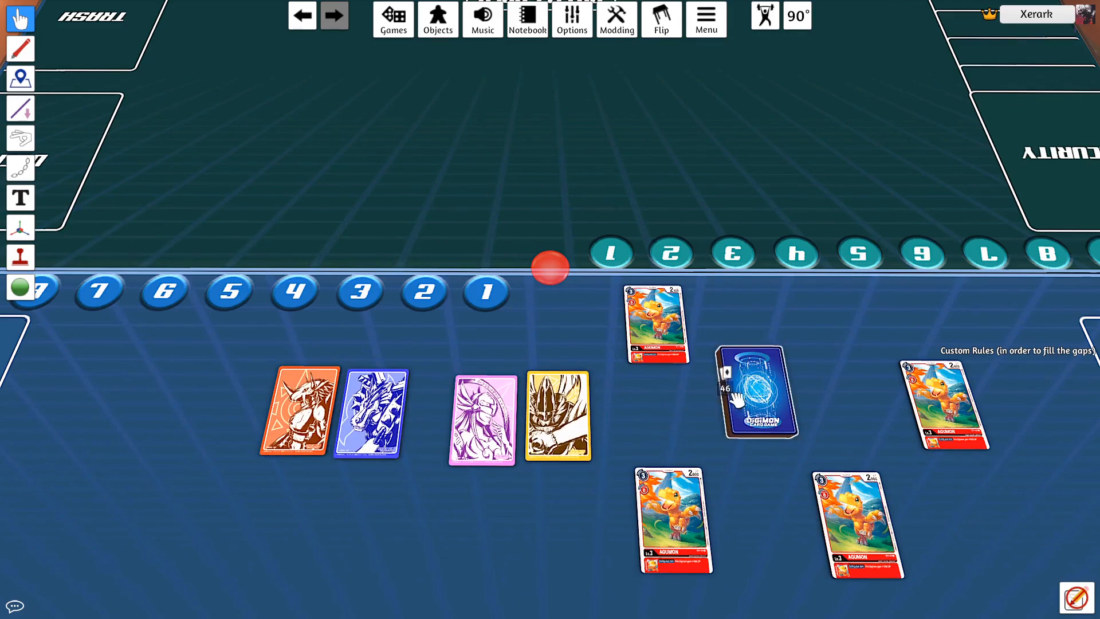
# Return the four Agumon cards face down to the main deck
pyautogui.moveTo(672, 524); pyautogui.dragTo(761, 397)
pyautogui.press('f')
pyautogui.moveTo(667, 336); pyautogui.dragTo(771, 394)
pyautogui.press('f')
pyautogui.moveTo(924, 414); pyautogui.dragTo(762, 397)
pyautogui.press('f')
pyautogui.moveTo(888, 523); pyautogui.dragTo(764, 400)
pyautogui.press('f')
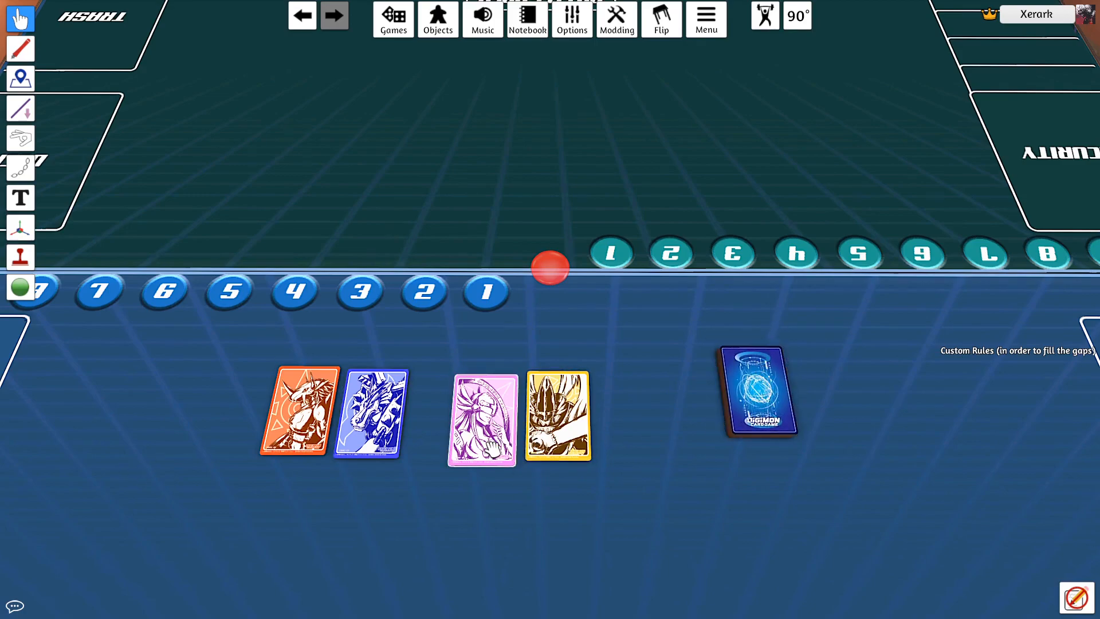
# Stack the four face-down Koromon and Tsunomon cards into a single pile, separate from the main deck
pyautogui.moveTo(457, 437); pyautogui.dragTo(537, 431)
pyautogui.moveTo(370, 418); pyautogui.dragTo(311, 417)
pyautogui.moveTo(557, 422); pyautogui.dragTo(493, 422)
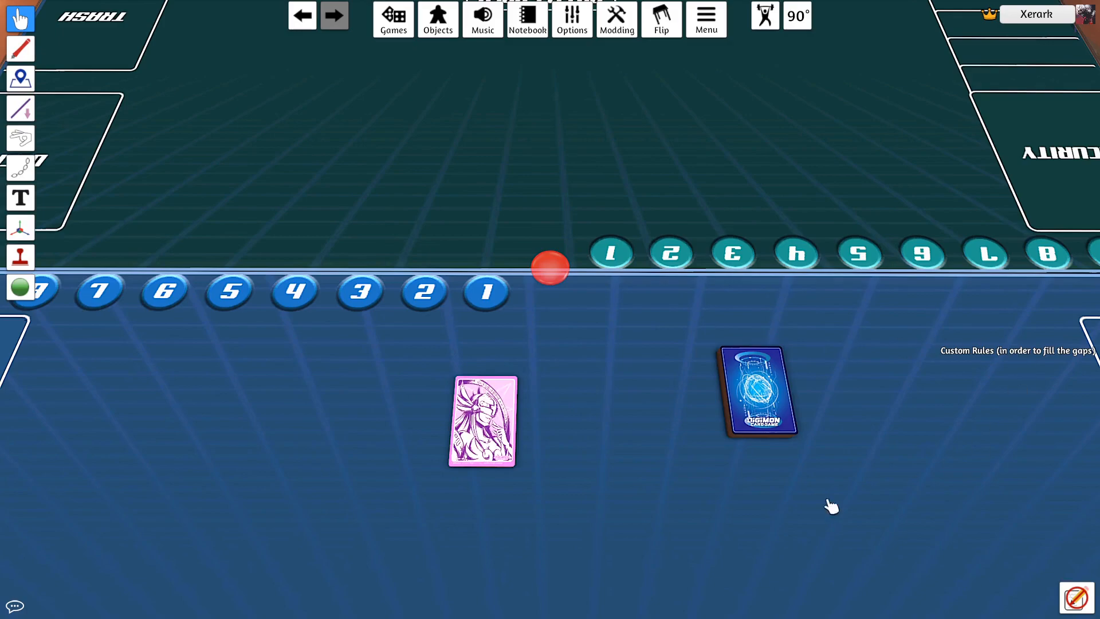
# Save the main deck as an object named TEST DECK Digimon TC in the root folder
pyautogui.rightClick(763, 369)
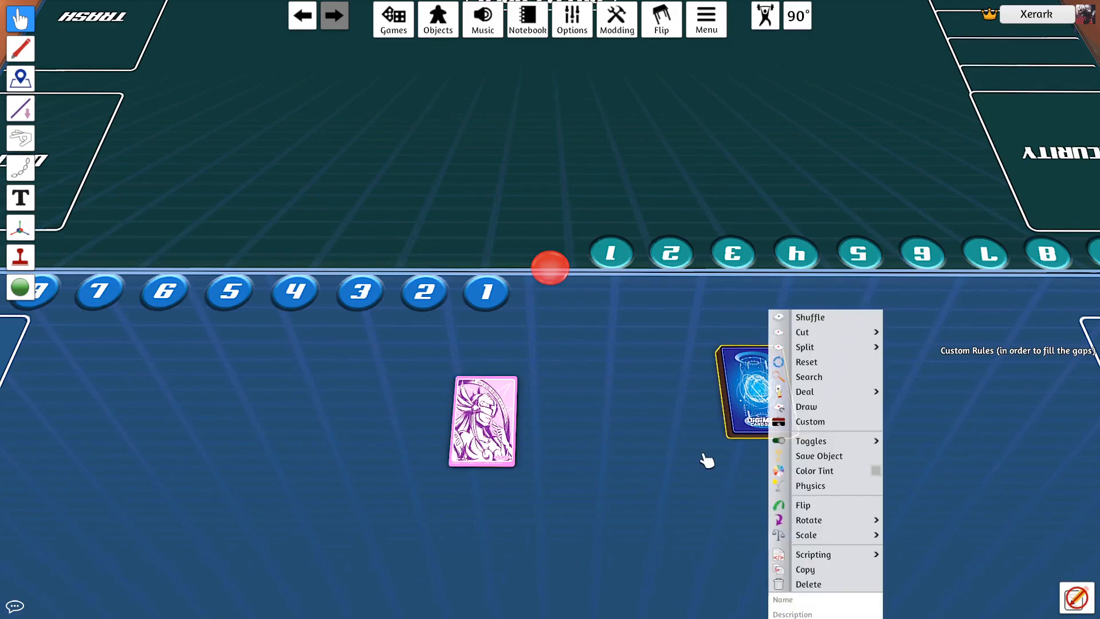
pyautogui.moveTo(828, 443)
pyautogui.click(819, 456)
pyautogui.click(519, 323)
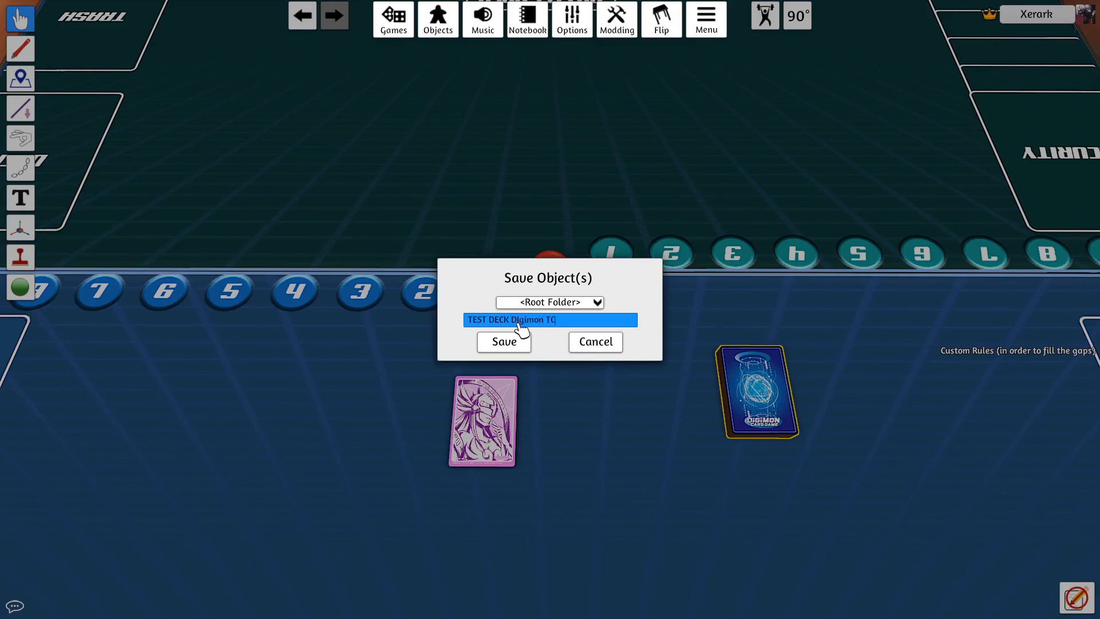
pyautogui.click(510, 346)
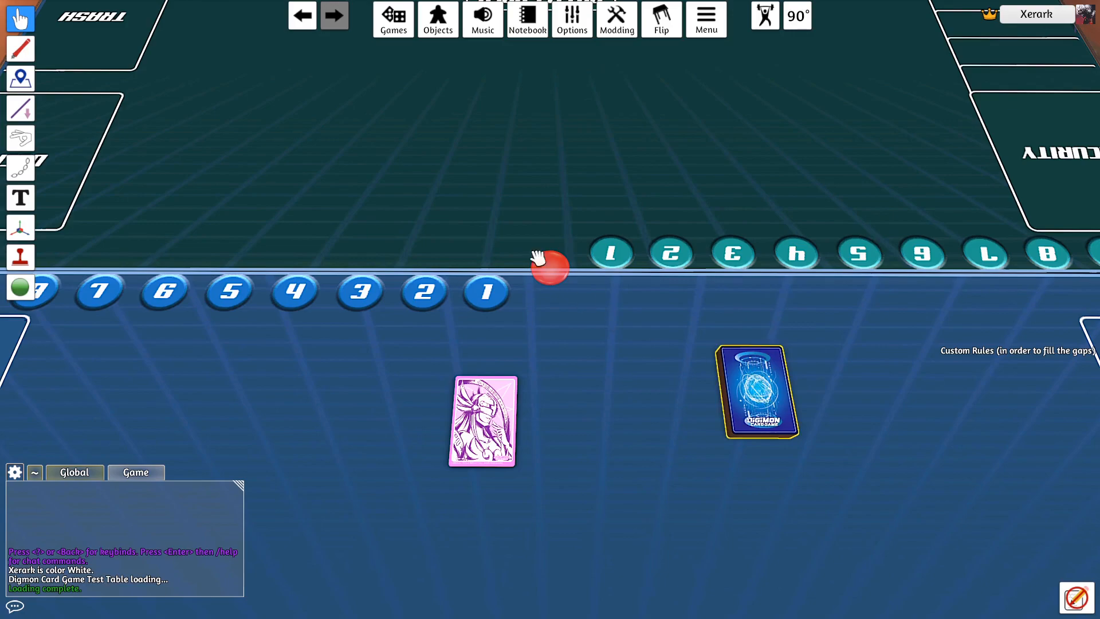
# Place a copy of the saved object TEST DECK Digimon TCG on the table beside the pink card pile, and close the saved objects list
pyautogui.click(438, 23)
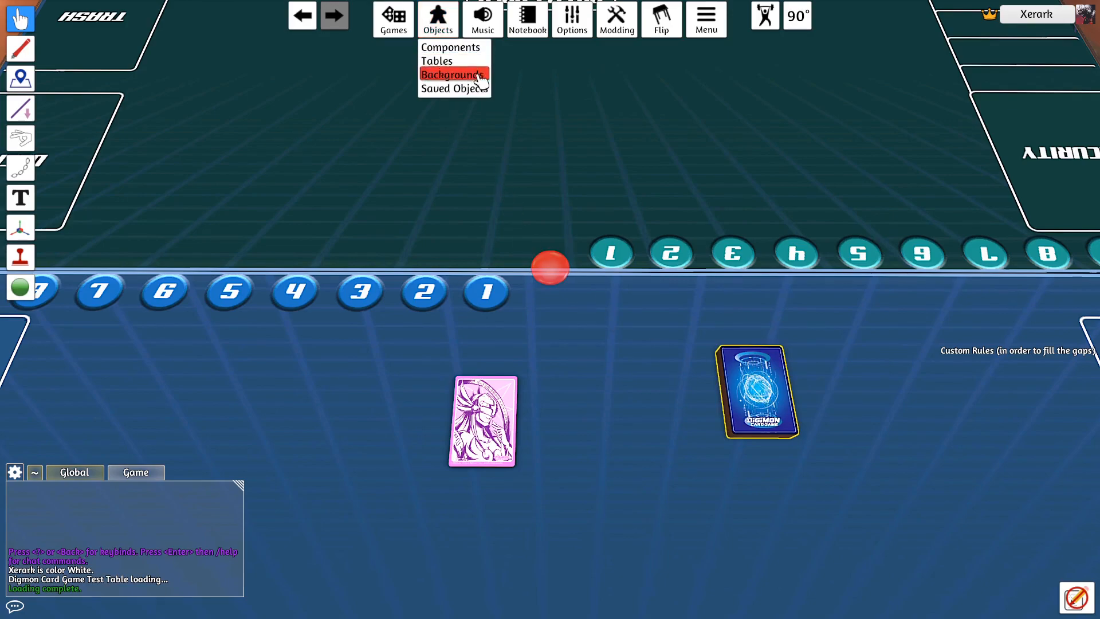
pyautogui.click(454, 89)
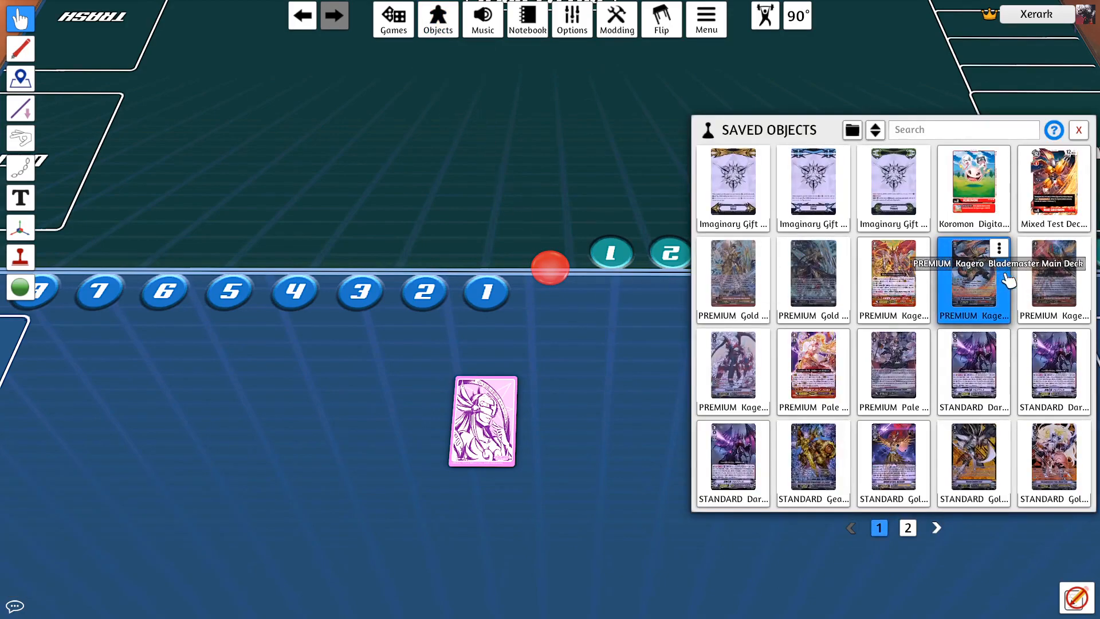
pyautogui.scroll(-1, 986, 321)
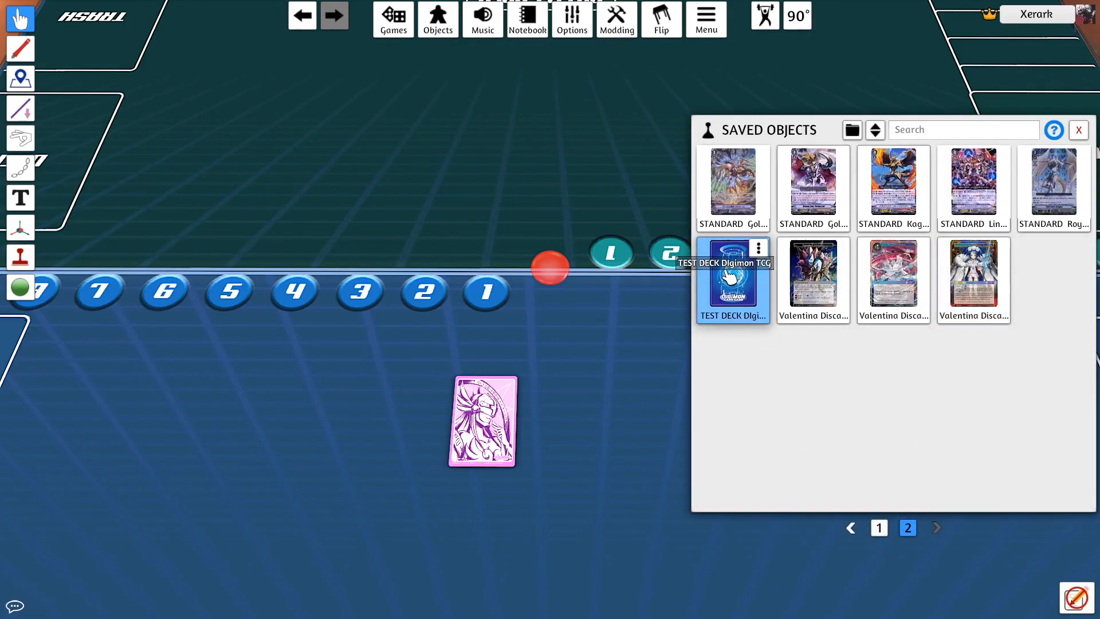
pyautogui.moveTo(731, 268); pyautogui.dragTo(234, 417)
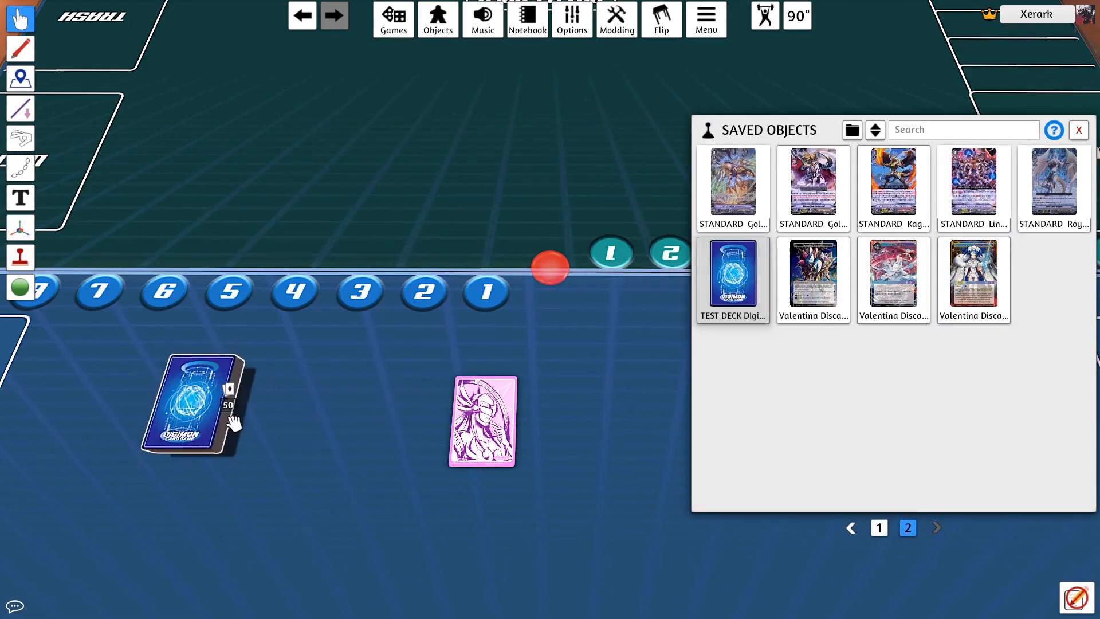
pyautogui.click(1077, 131)
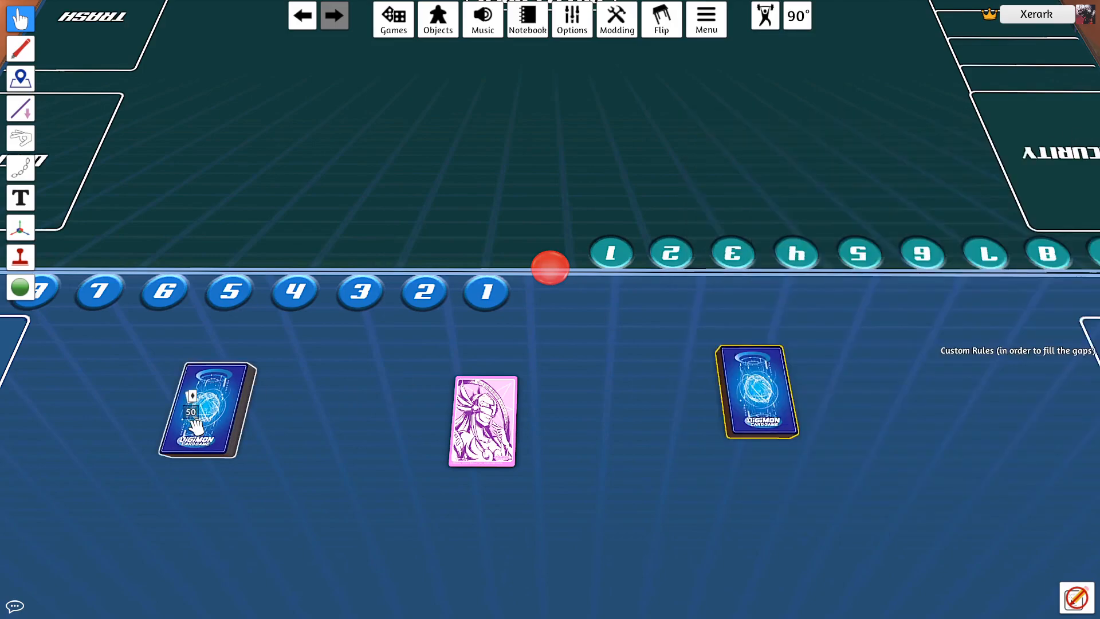
# Turn both Digimon decks face up and take two Gaia Force cards from each, laying them out next to their decks
pyautogui.moveTo(221, 400); pyautogui.dragTo(309, 448)
pyautogui.moveTo(743, 402); pyautogui.dragTo(636, 461)
pyautogui.moveTo(738, 421); pyautogui.dragTo(723, 513)
pyautogui.moveTo(244, 401); pyautogui.dragTo(238, 519)
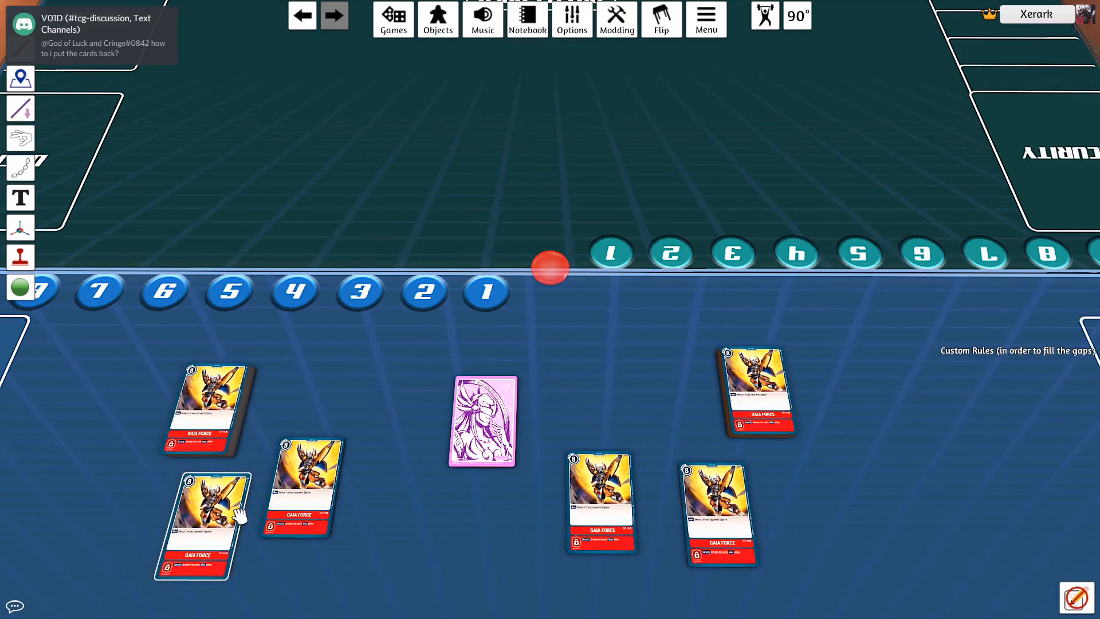